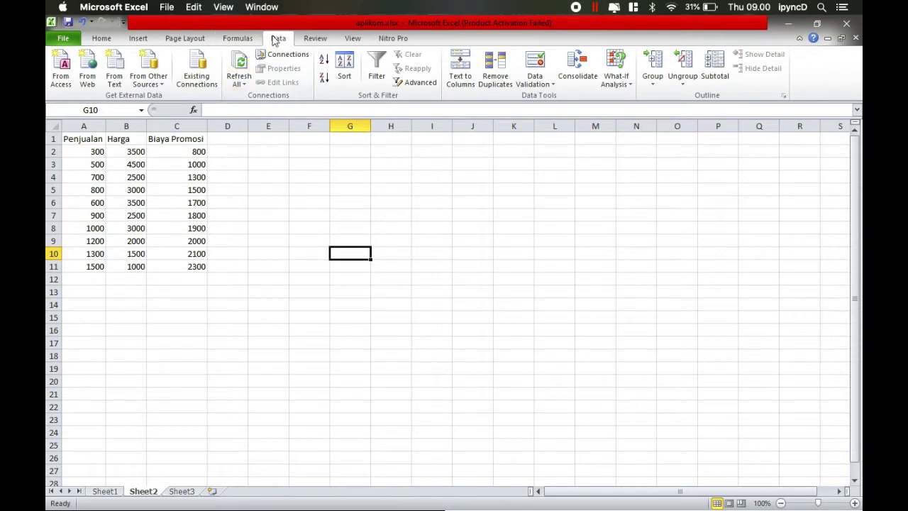
left_click(243, 38)
left_click(277, 40)
left_click(64, 39)
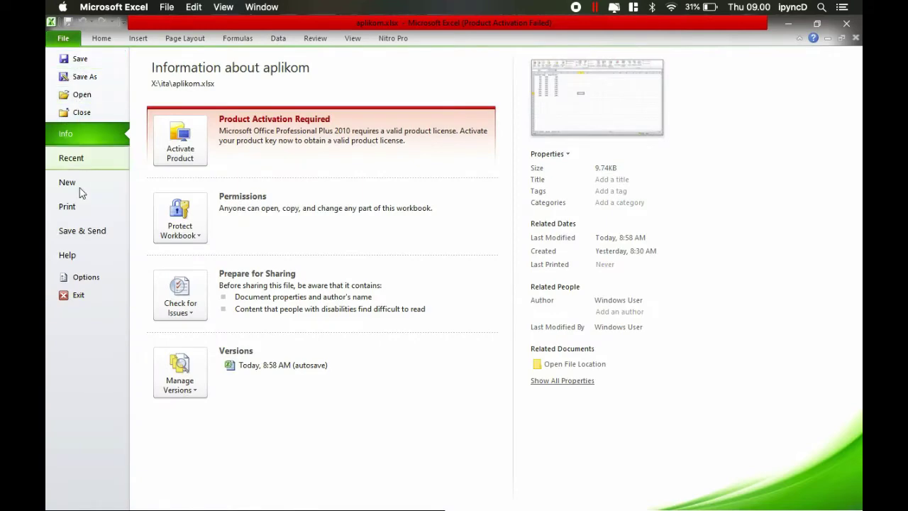
left_click(76, 277)
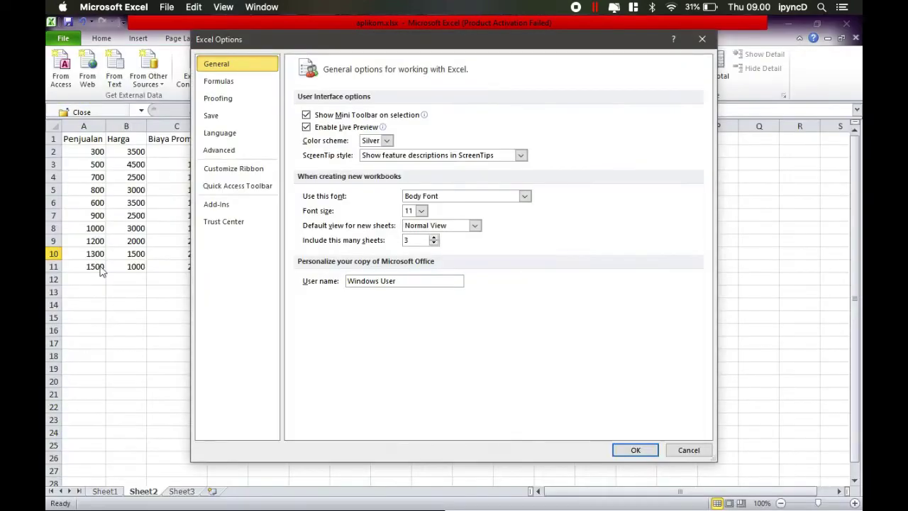
left_click(246, 206)
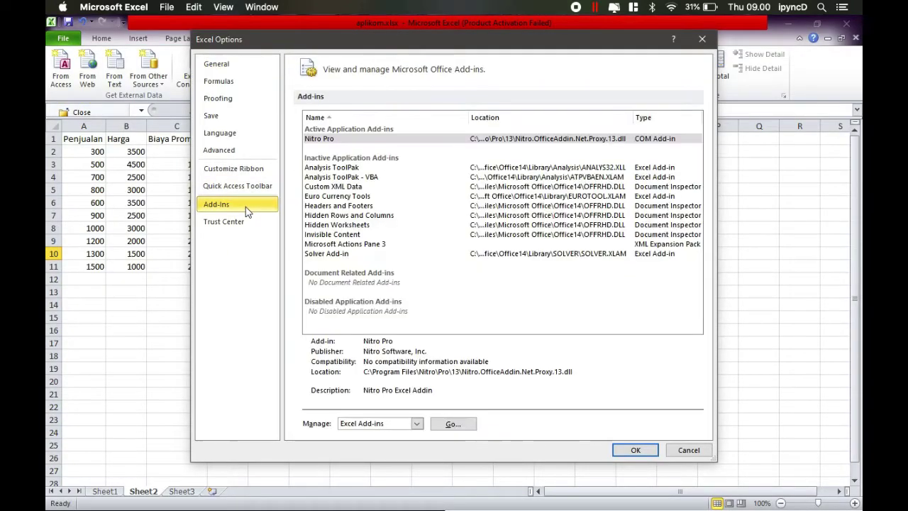
left_click(351, 168)
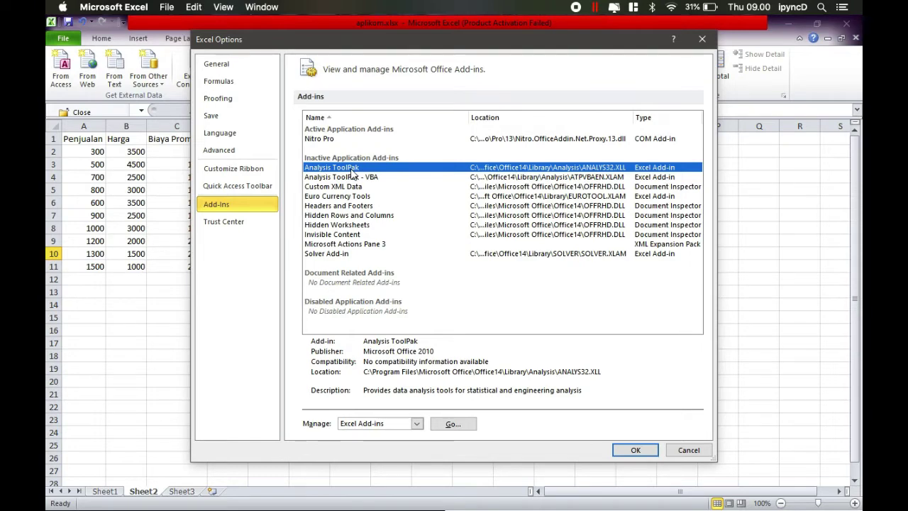
left_click(453, 425)
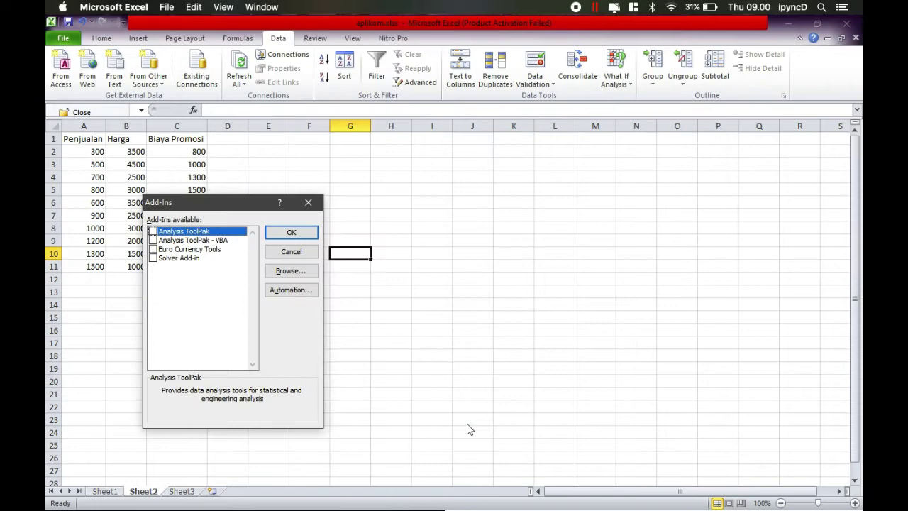
left_click(308, 202)
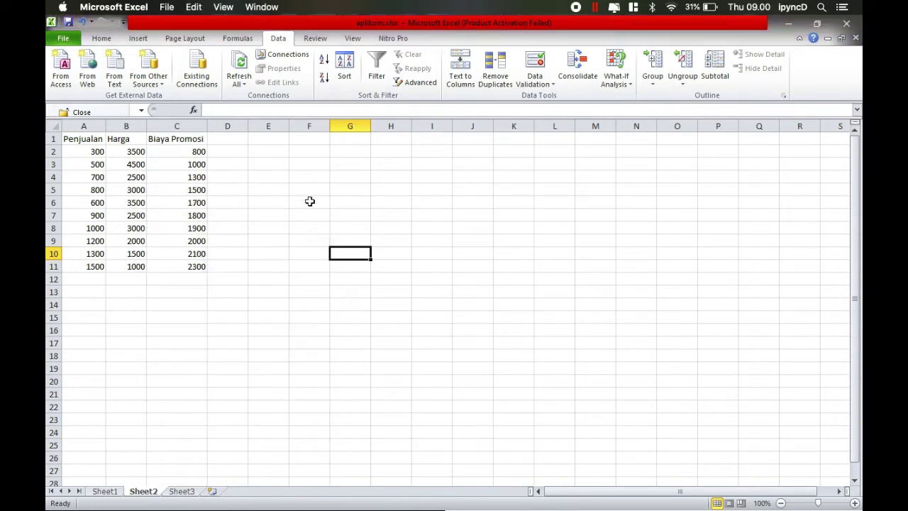
Step: Enable the Analysis ToolPak and Solver Add-in among the available Excel add-ins
left_click(64, 39)
left_click(85, 276)
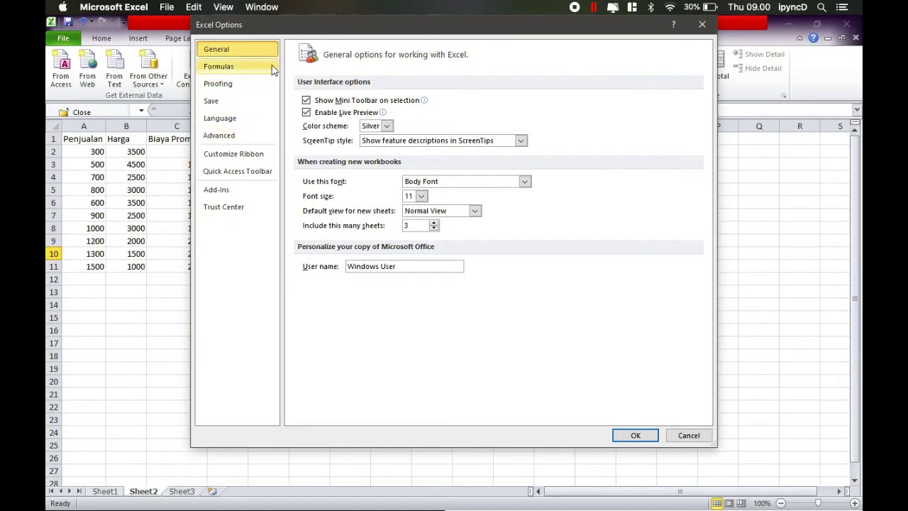
left_click(262, 193)
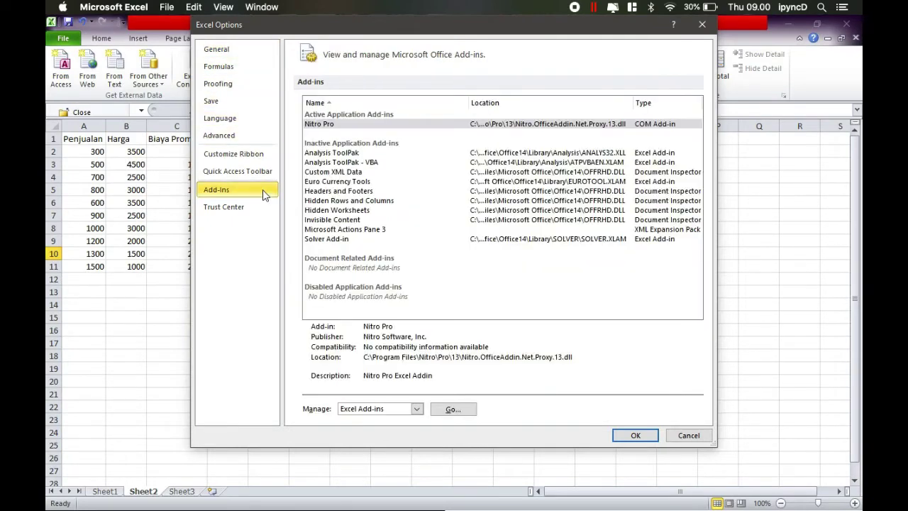
left_click(360, 154)
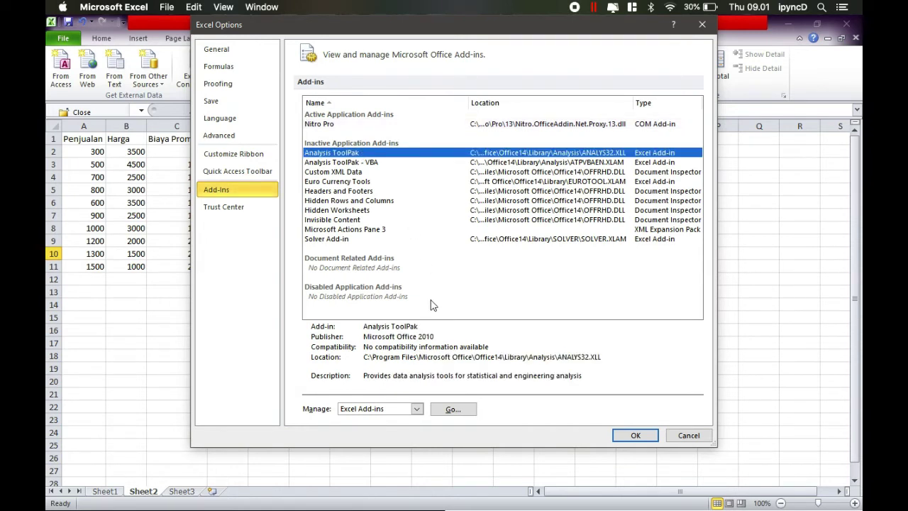
left_click(452, 410)
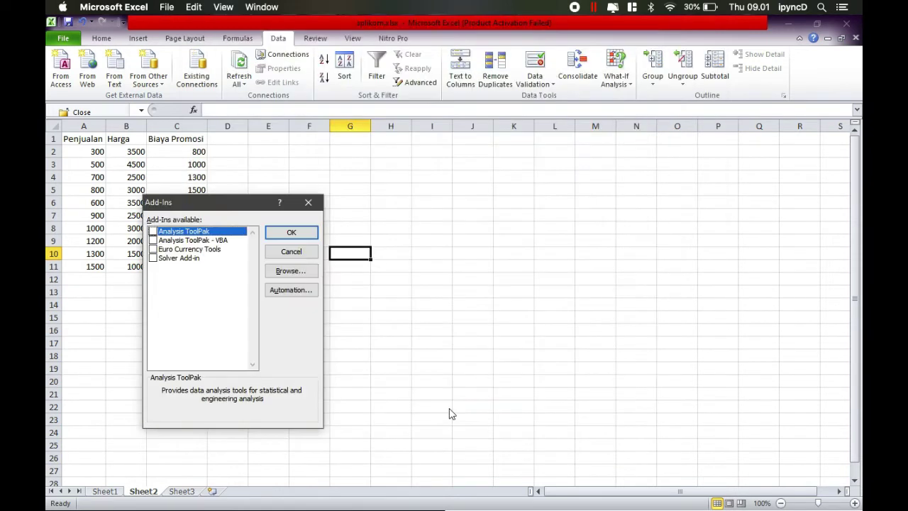
left_click(153, 231)
left_click(153, 258)
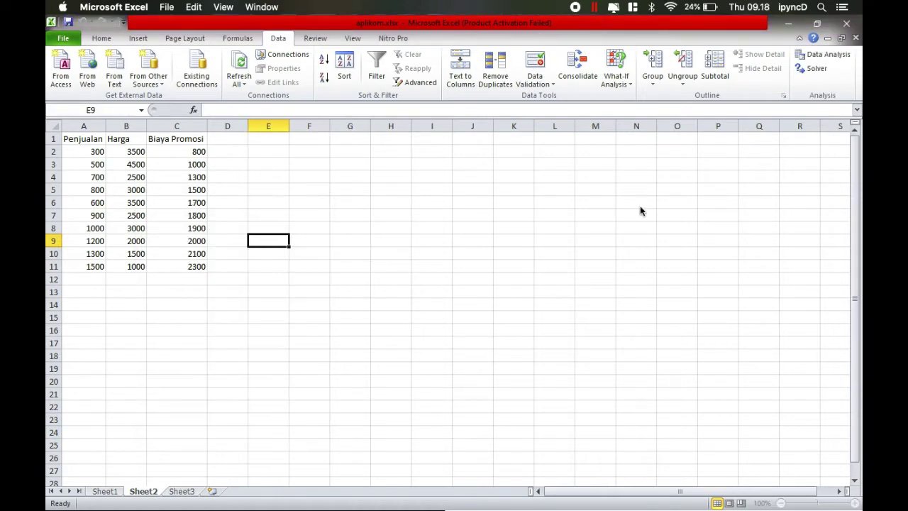
left_click(66, 40)
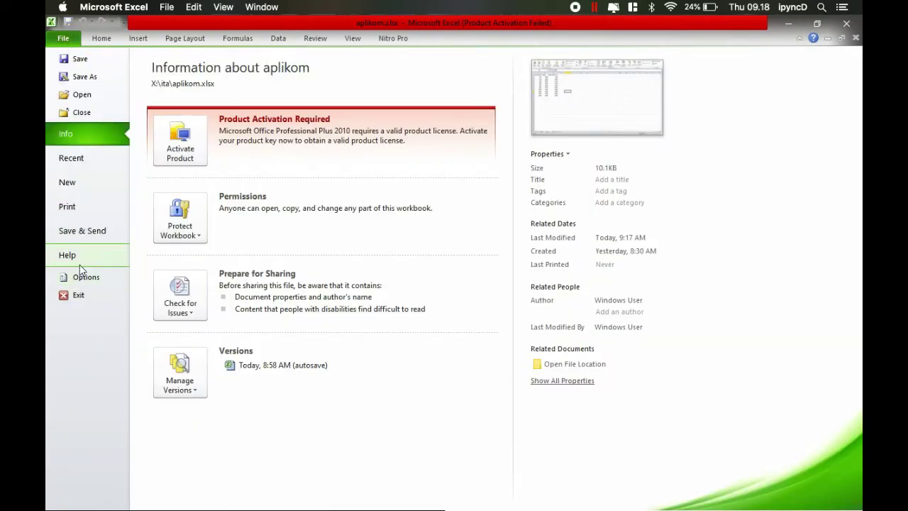
left_click(96, 277)
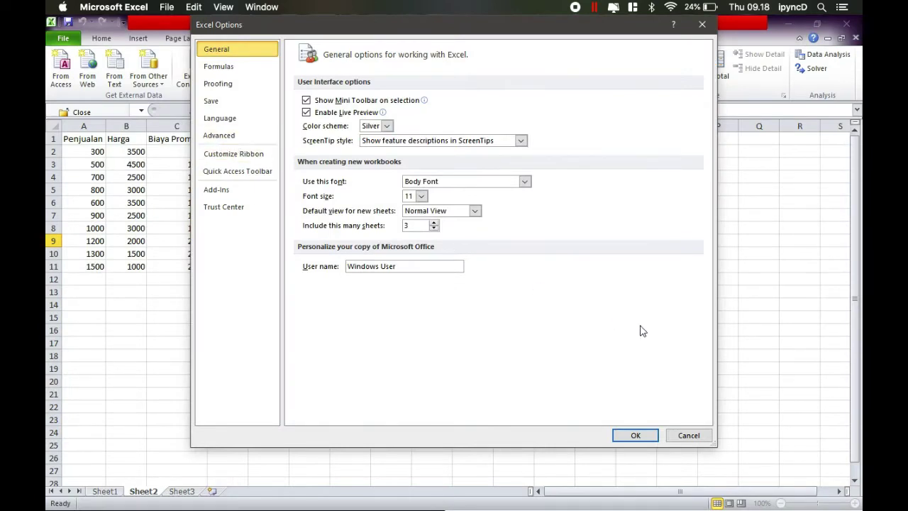
left_click(688, 434)
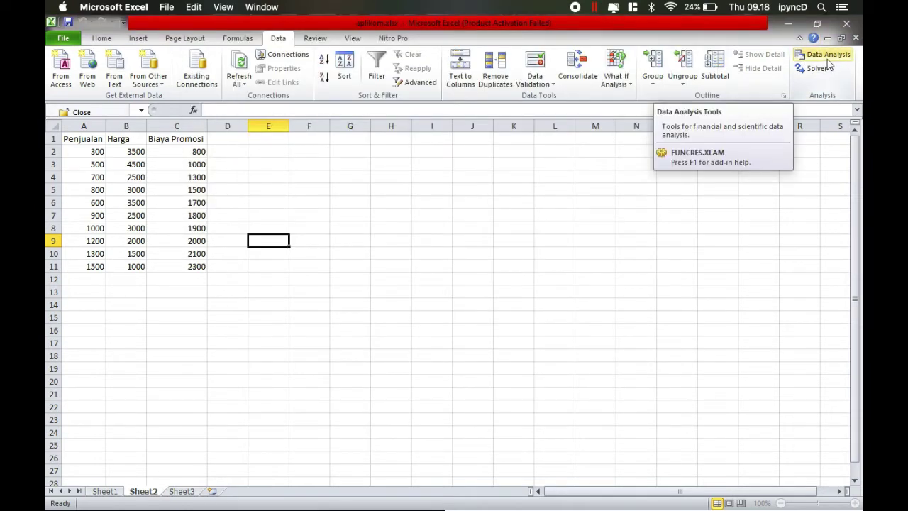
Step: Start a Regression data analysis with the Y range A1:A11 (Penjualan) and the X range B1:C11 (Harga and Biaya Promosi)
left_click(826, 57)
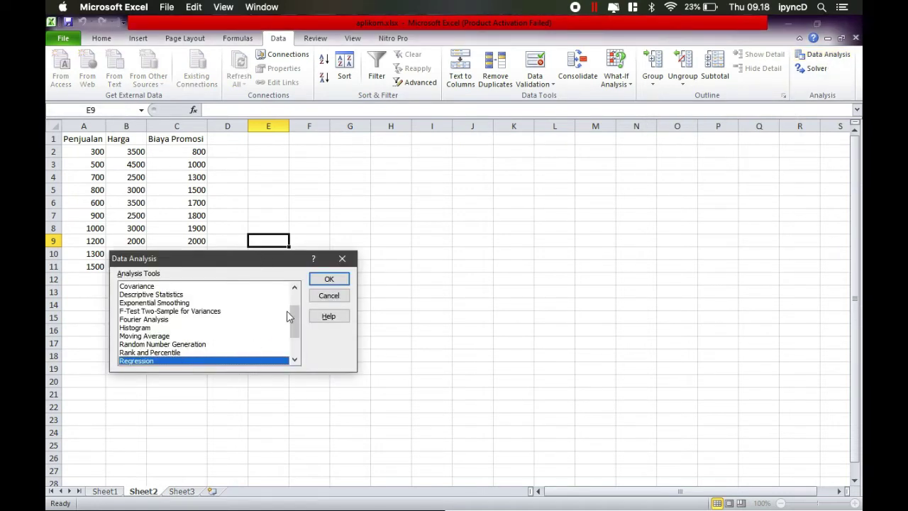
left_click(330, 279)
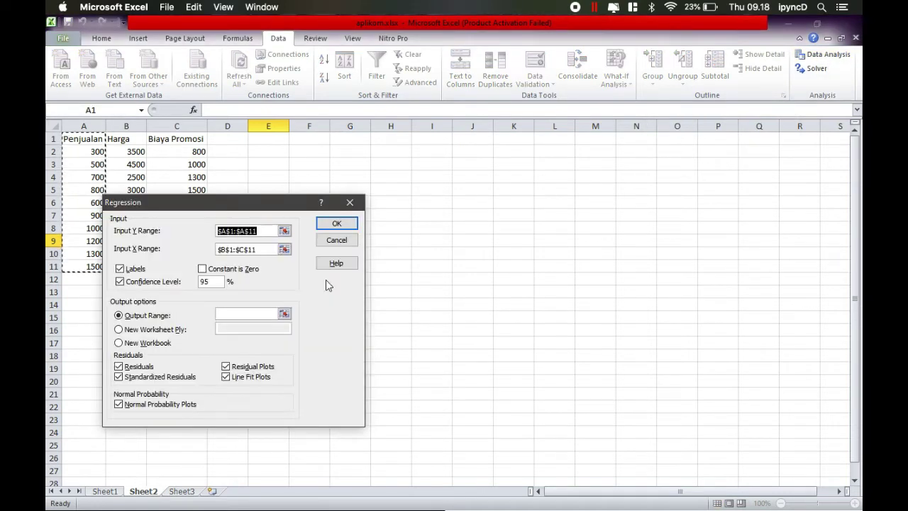
left_click(284, 231)
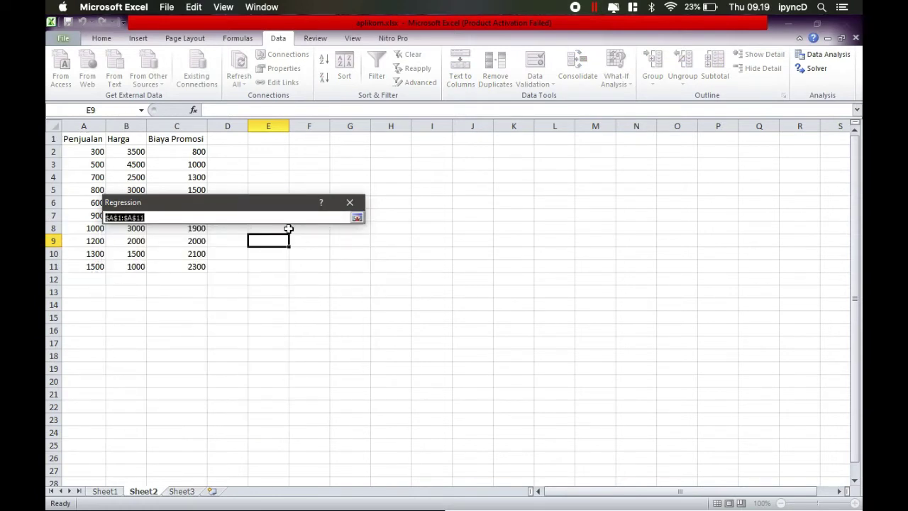
left_click(85, 138)
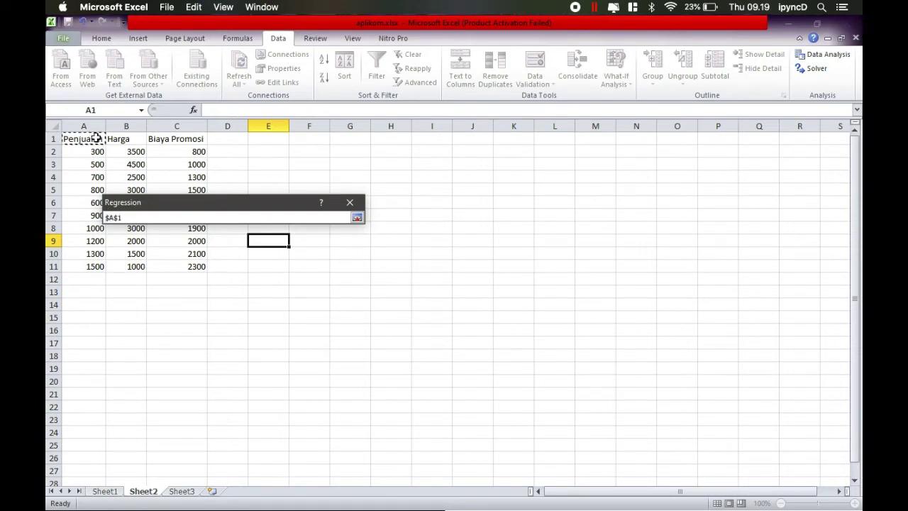
left_click_drag(96, 139, 91, 266)
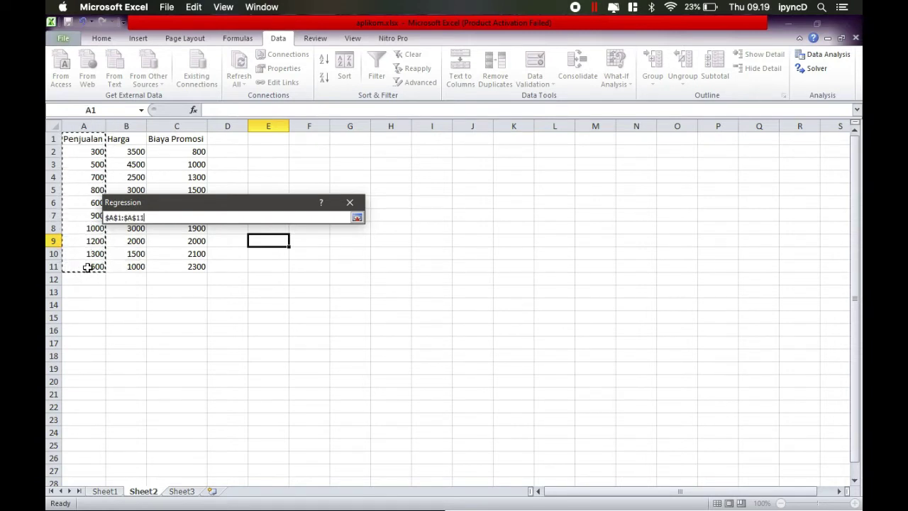
left_click(357, 217)
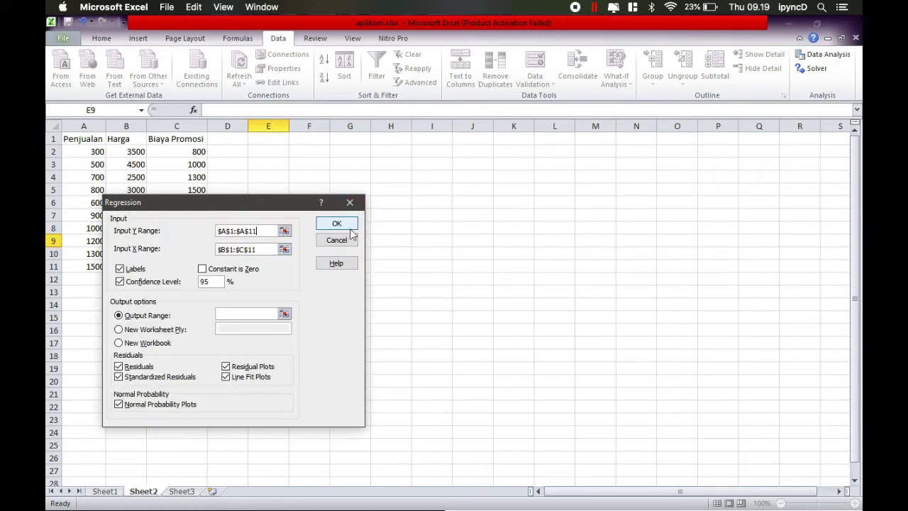
left_click(284, 249)
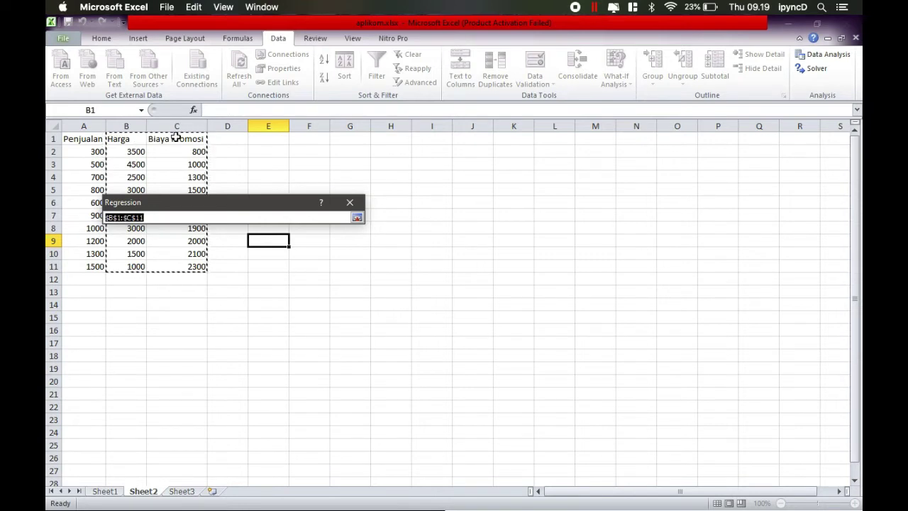
left_click_drag(130, 139, 186, 267)
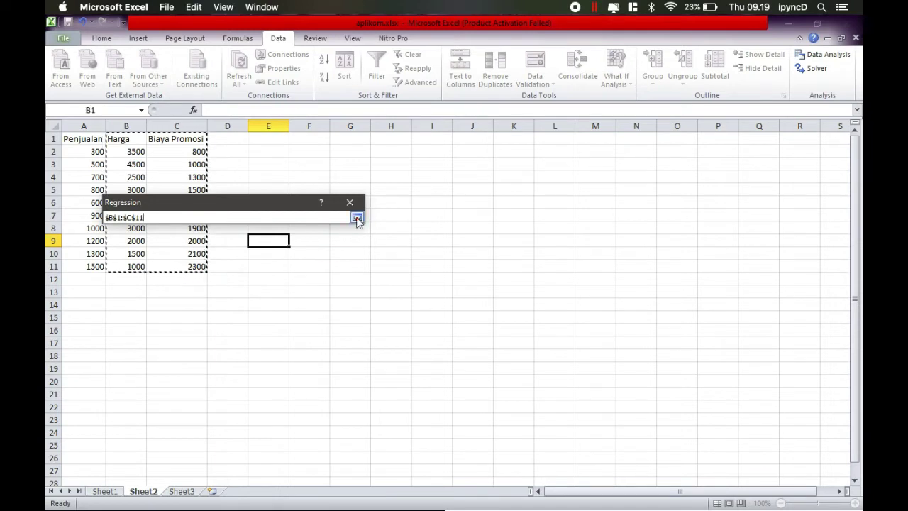
left_click(357, 218)
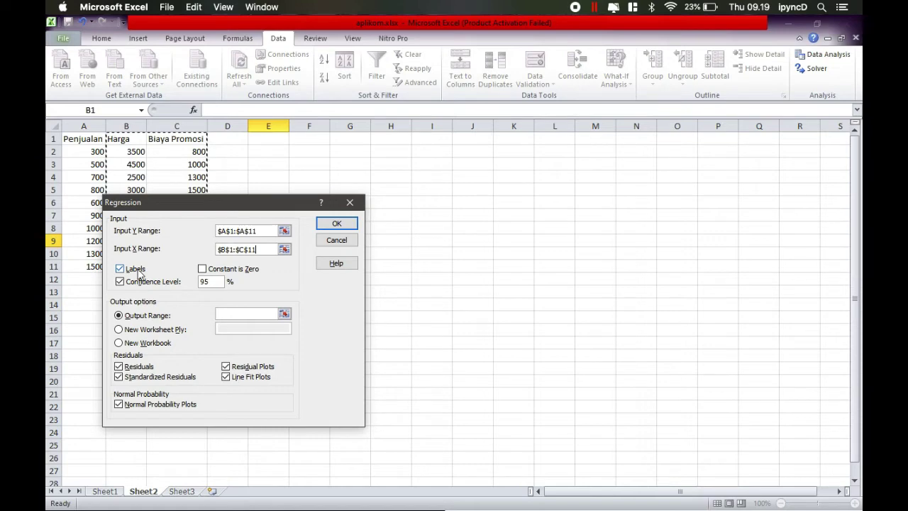
Step: Set the regression's Input Y Range to A2:A11, leaving out the Penjualan header
left_click(284, 232)
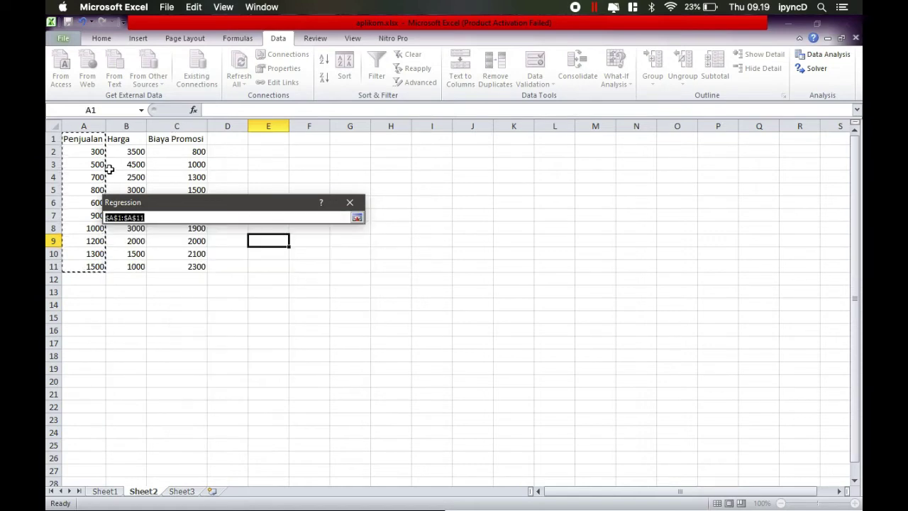
left_click_drag(84, 140, 85, 152)
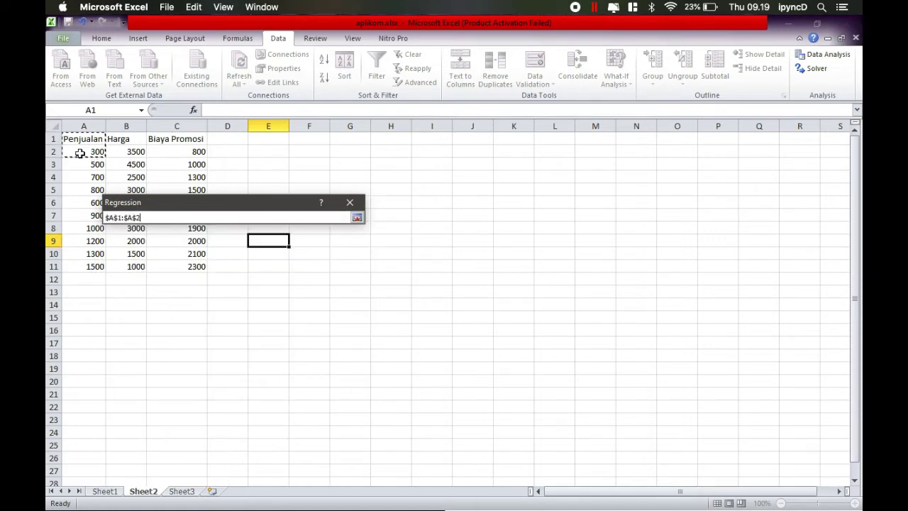
left_click(357, 217)
left_click(285, 232)
left_click_drag(78, 151, 95, 265)
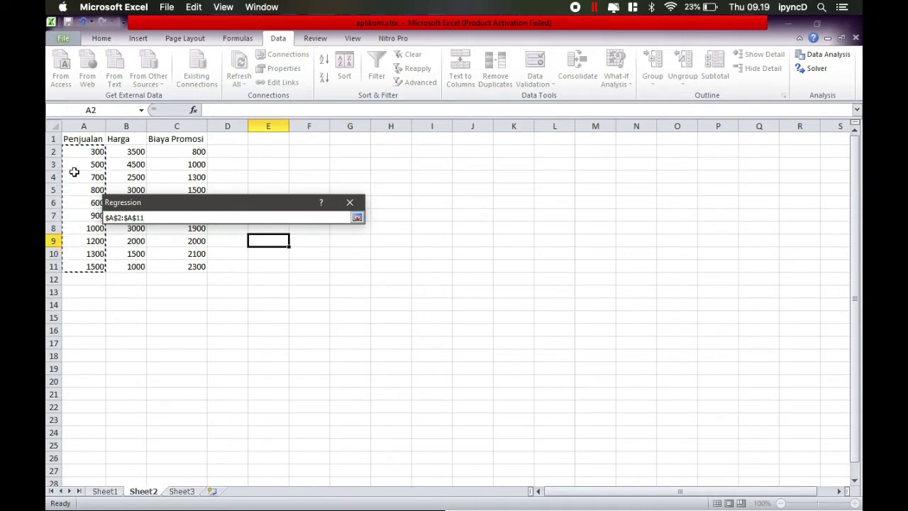
left_click(356, 219)
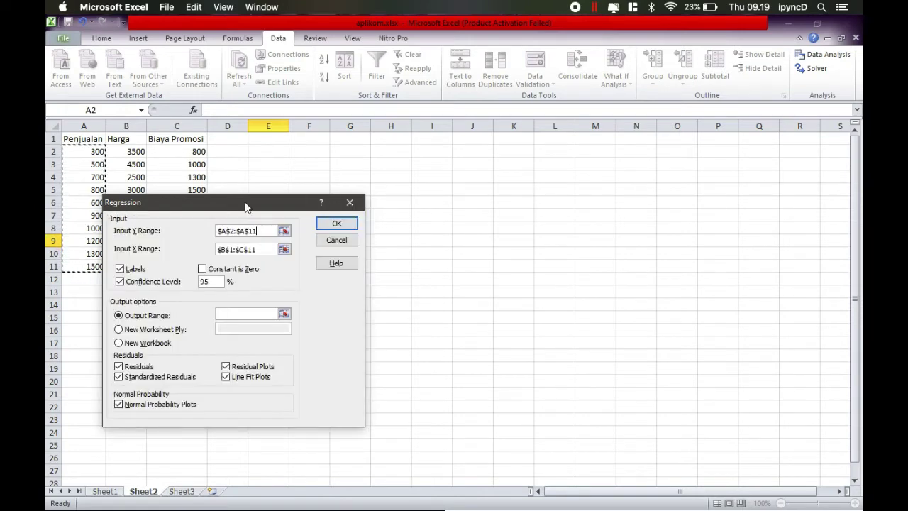
Step: Set the regression's Input X Range to B2:C11 without the headers and turn off Labels
left_click(286, 247)
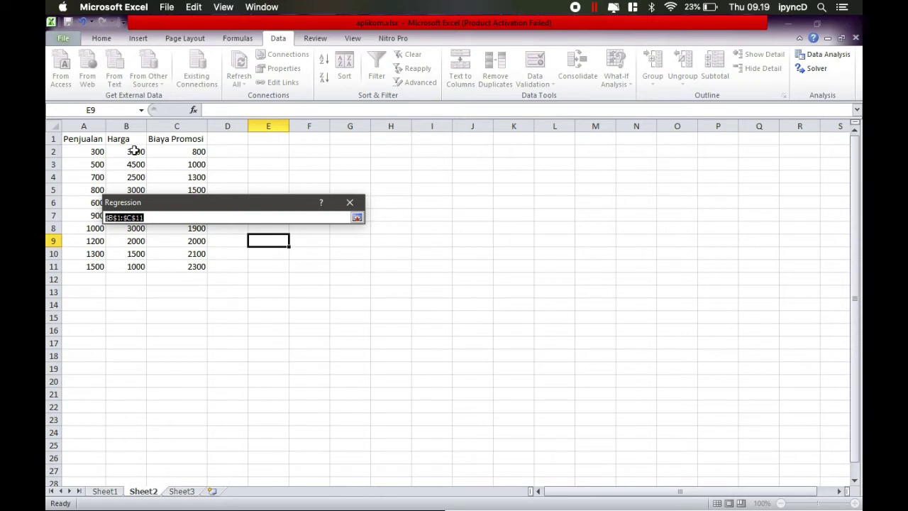
left_click_drag(135, 152, 187, 266)
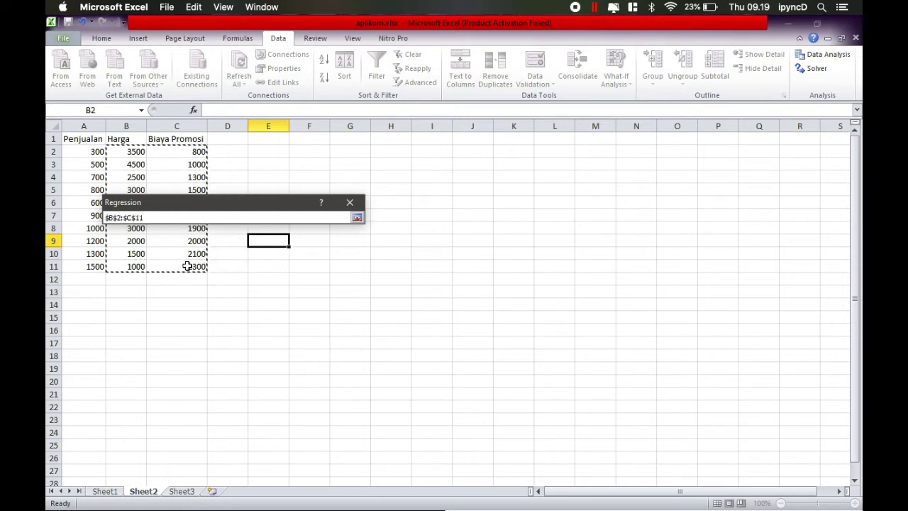
left_click(359, 220)
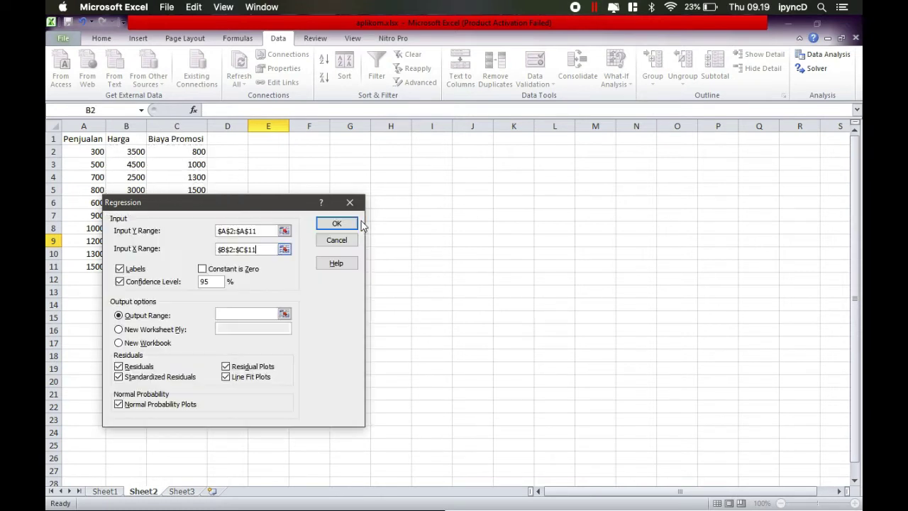
left_click(144, 272)
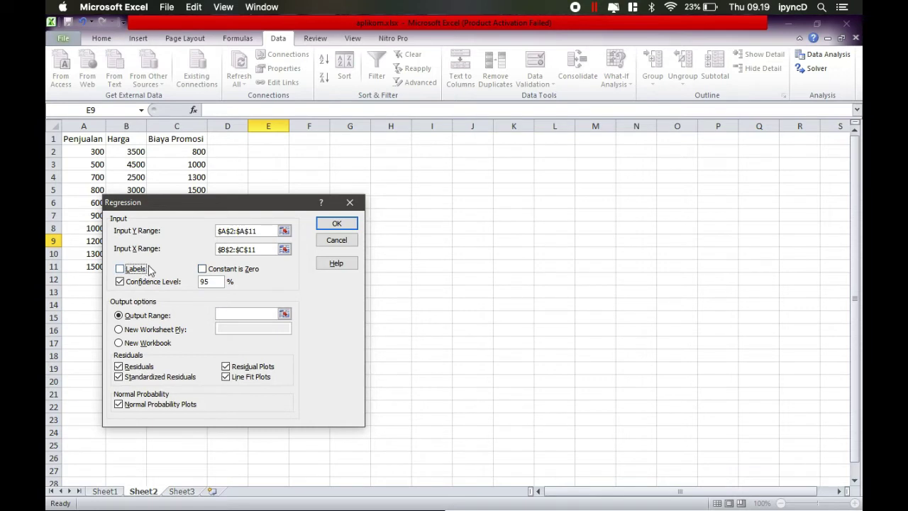
Step: Set the regression's Input Y Range to A1:A11, including the Penjualan header, with Labels turned on
left_click(284, 230)
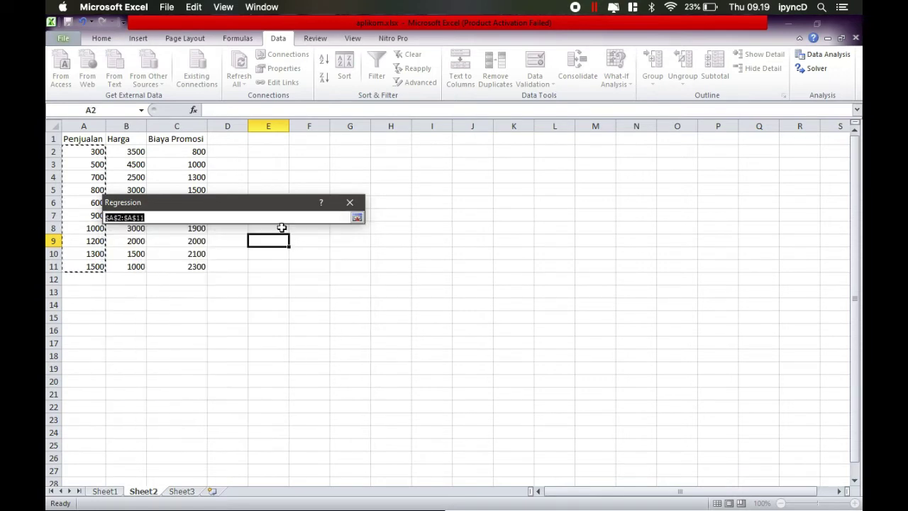
left_click_drag(89, 150, 81, 266)
left_click_drag(95, 137, 100, 139)
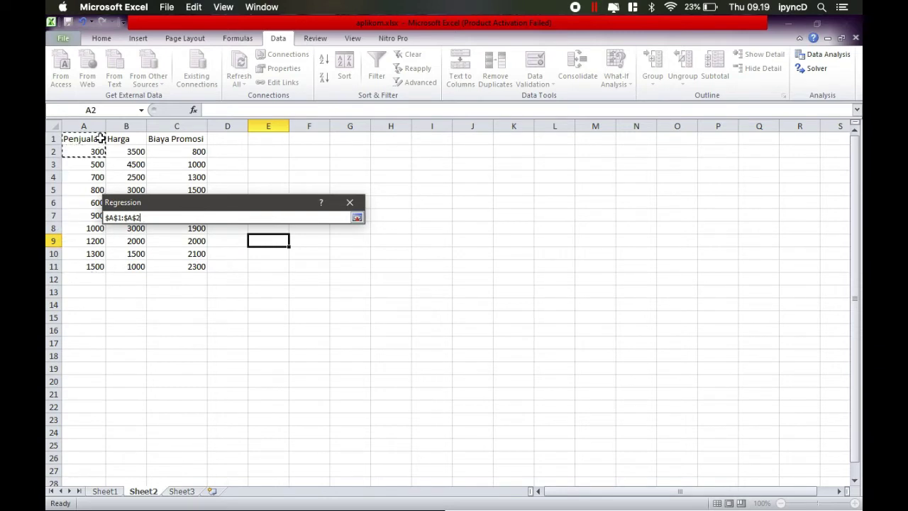
left_click(357, 217)
left_click(284, 231)
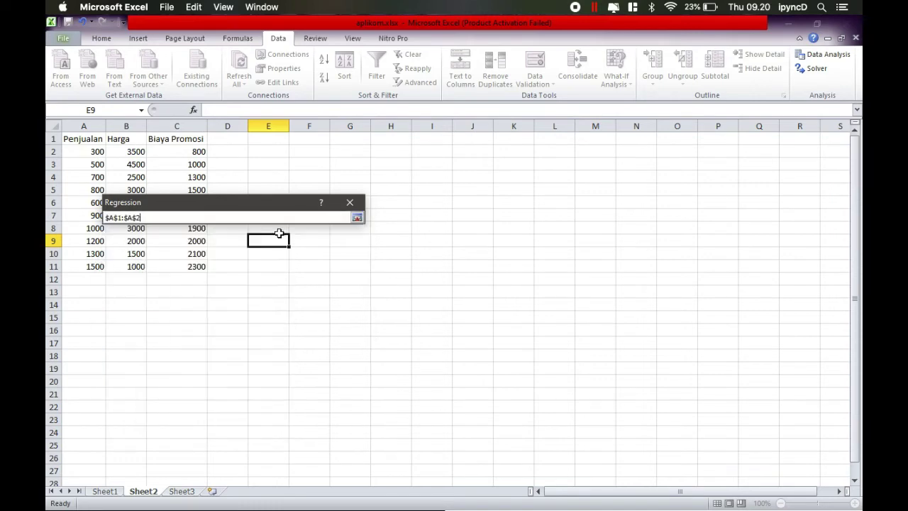
left_click_drag(86, 141, 90, 266)
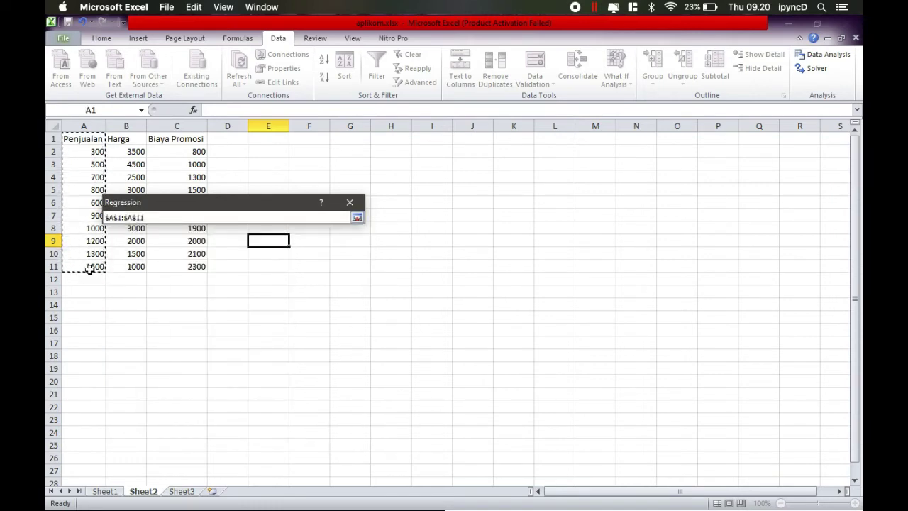
left_click(357, 217)
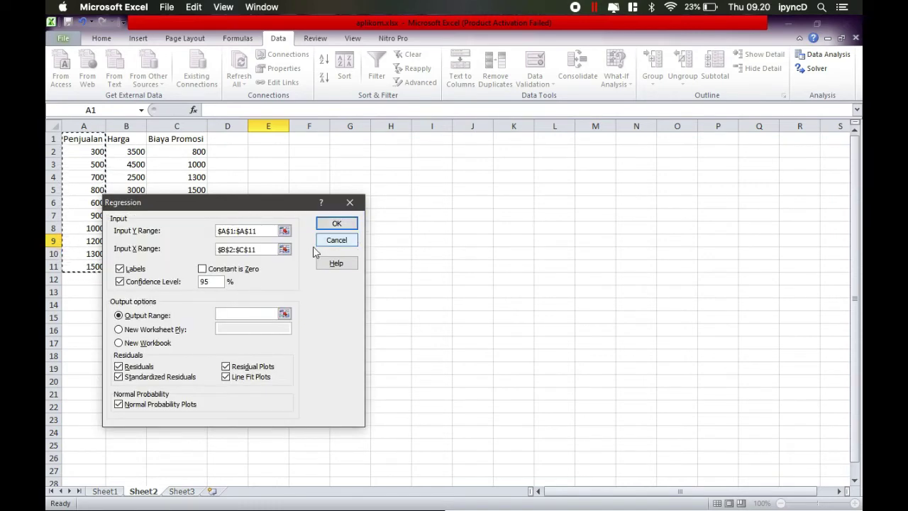
Step: Set the regression's Input X Range to B1:C11, including the Harga and Biaya Promosi headers
left_click(283, 250)
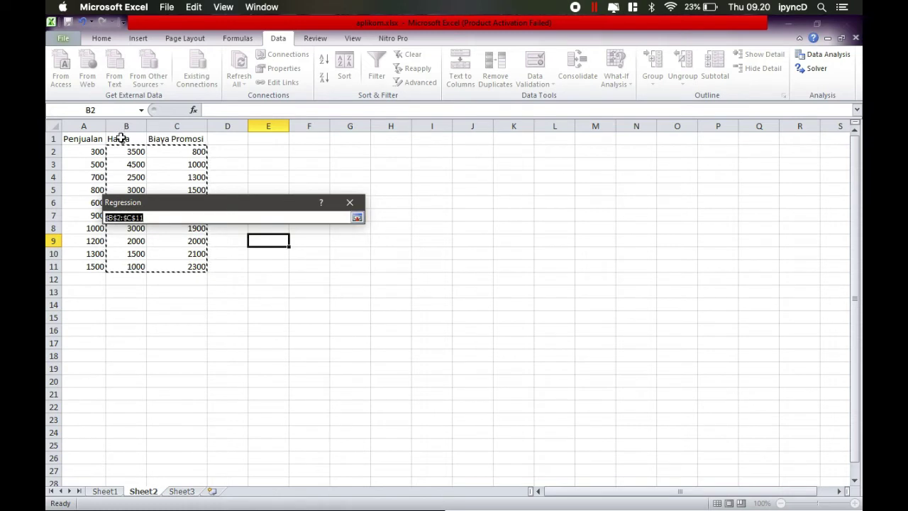
mouse_move(121, 137)
left_mouse_down()
mouse_move(184, 239)
mouse_move(125, 139)
left_mouse_up()
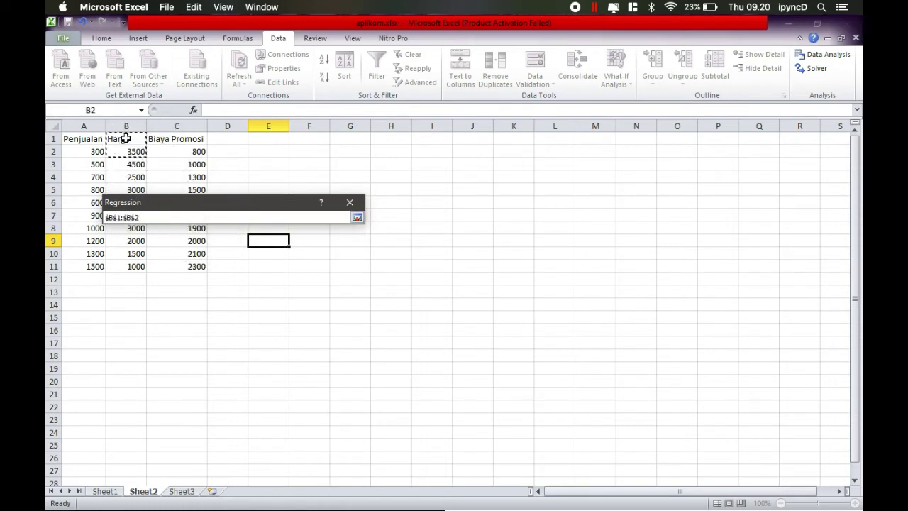
key("shift+Right")
key("shift+Right")
key("shift+Left")
key("shift+Left")
key("shift+Left")
key("shift+Up")
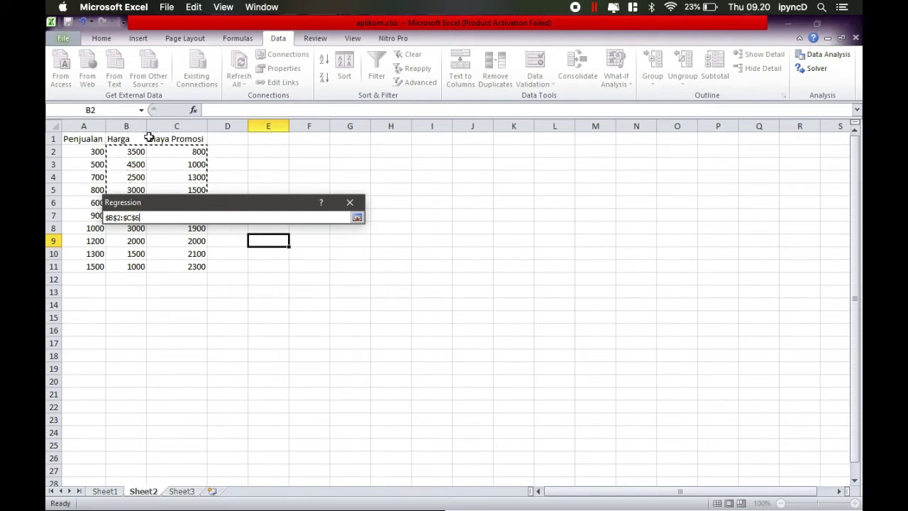
key("shift+Right")
key("shift+Right")
key("shift+Left")
key("shift+Down")
key("shift+Down")
key("shift+Down")
key("shift+Down")
key("shift+Down")
key("shift+Down")
key("shift+Down")
key("shift+Down")
key("shift+Down")
key("shift+Down")
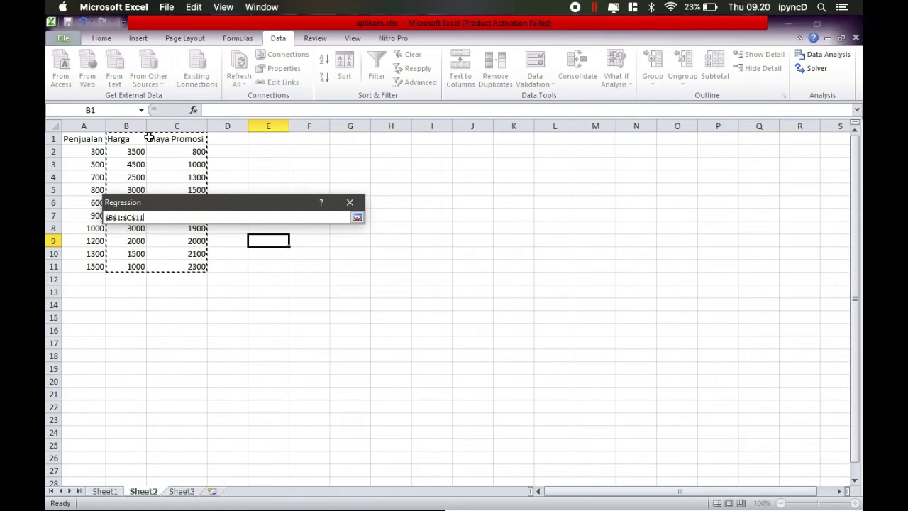
left_click(357, 218)
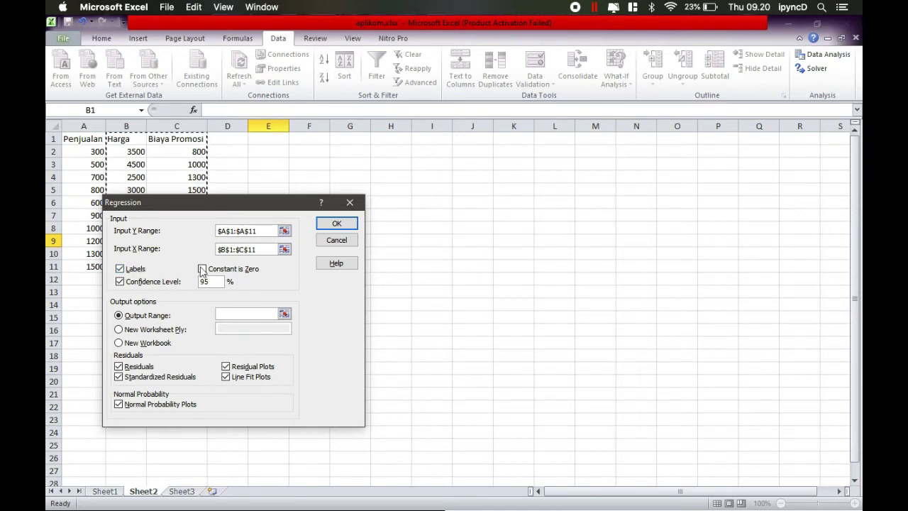
Step: Turn off the Confidence Level option in the regression settings
left_click(149, 283)
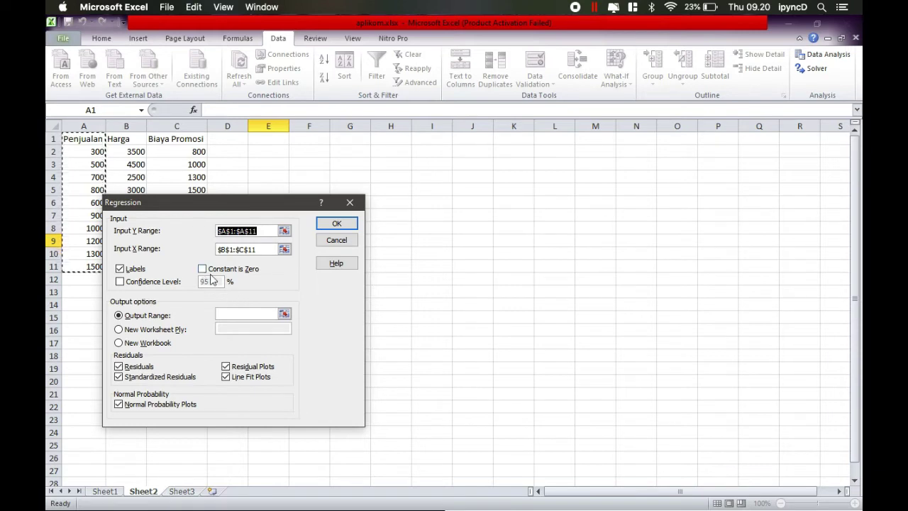
left_click(157, 283)
left_click(211, 283)
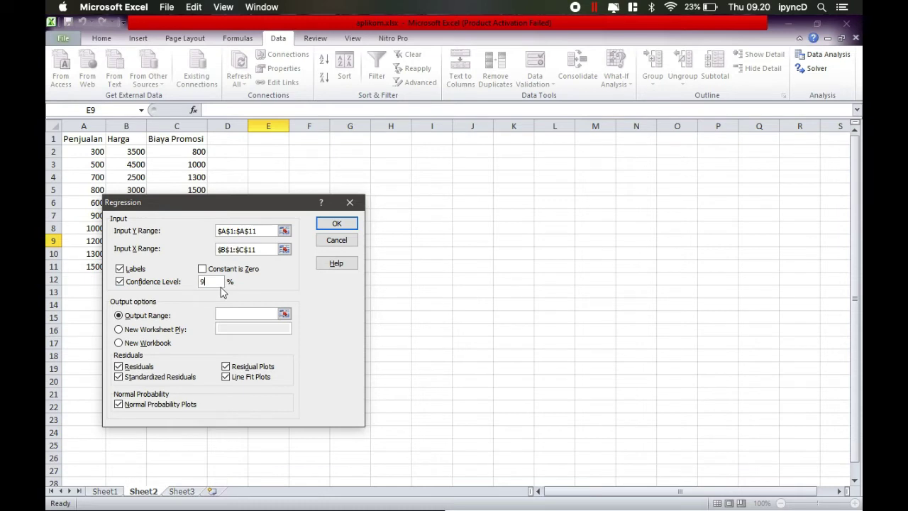
left_click(153, 283)
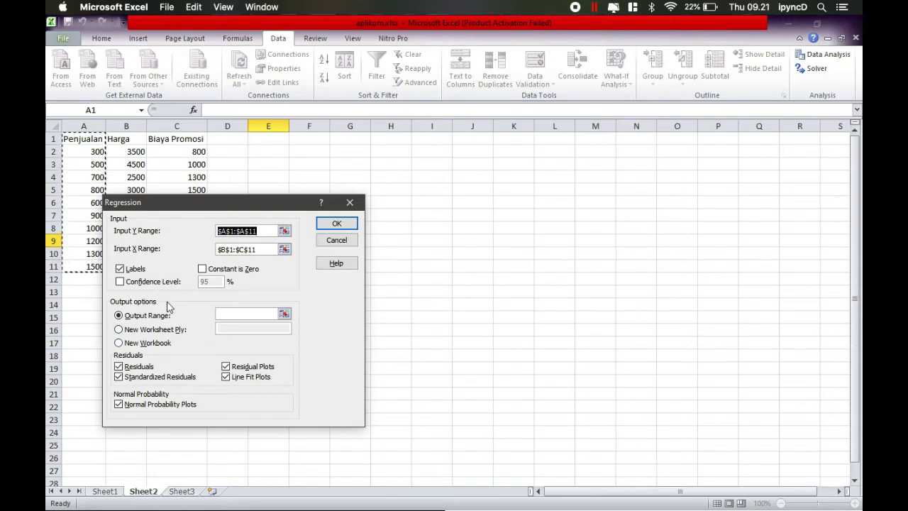
Step: Set the regression's Output Range to cell H2 on the data sheet
left_click(284, 315)
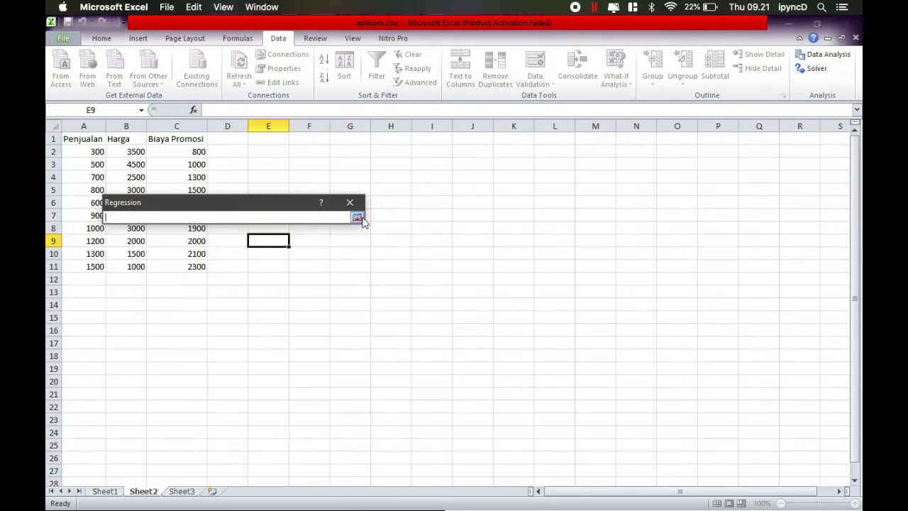
left_click(397, 149)
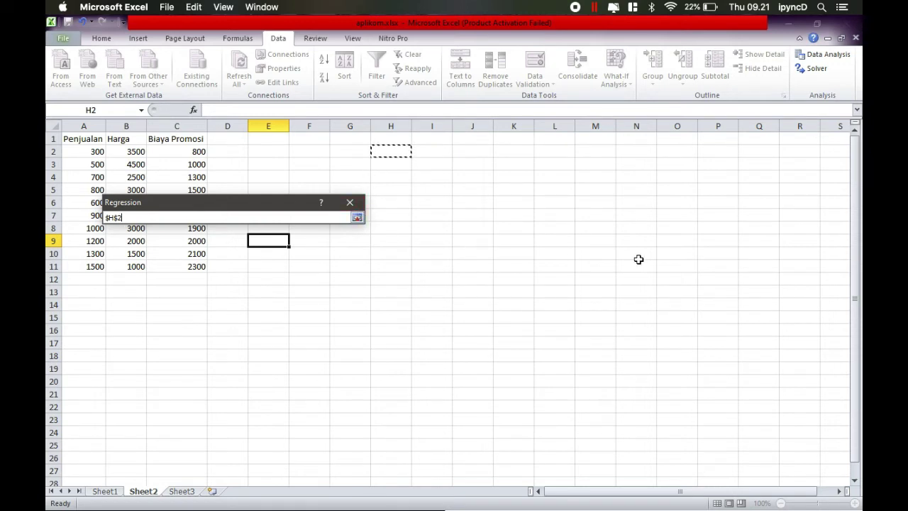
left_click(358, 218)
left_click(358, 218)
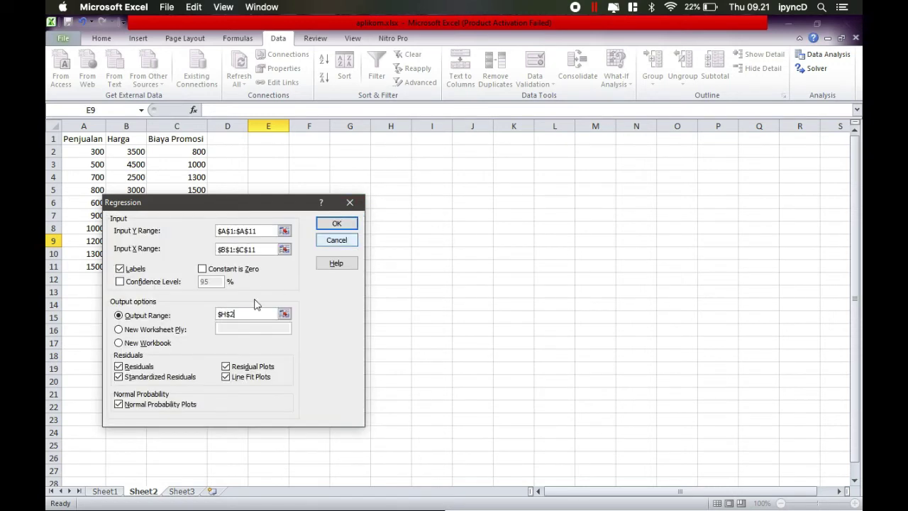
Step: Choose a new worksheet ply as the output location and run the regression with all residual and plot options on
left_click(155, 331)
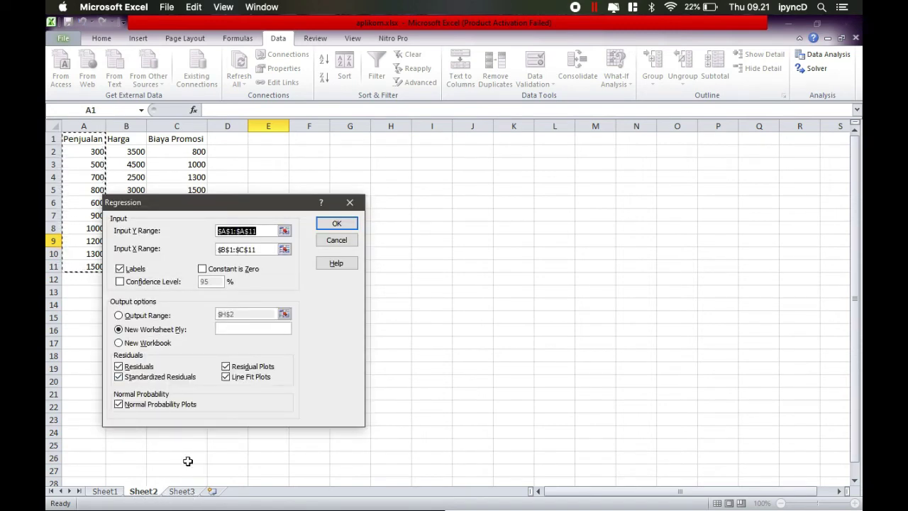
left_click(154, 344)
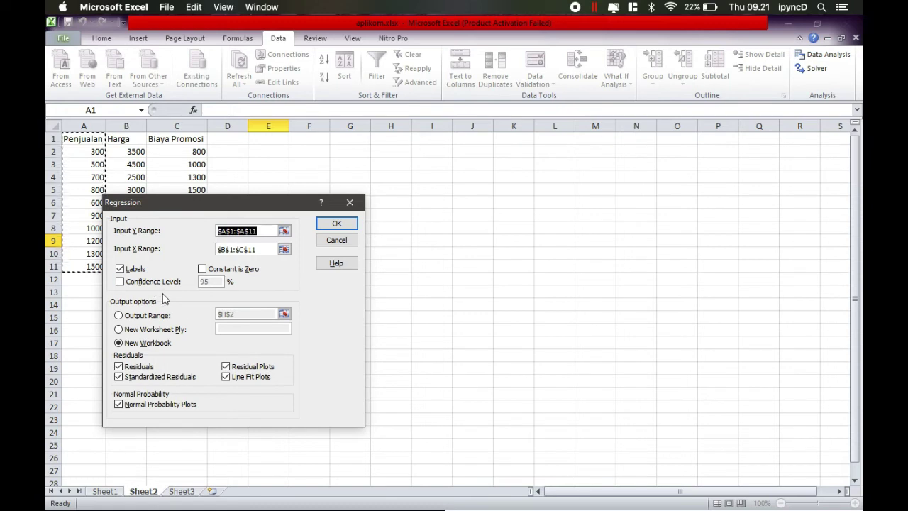
left_click(156, 331)
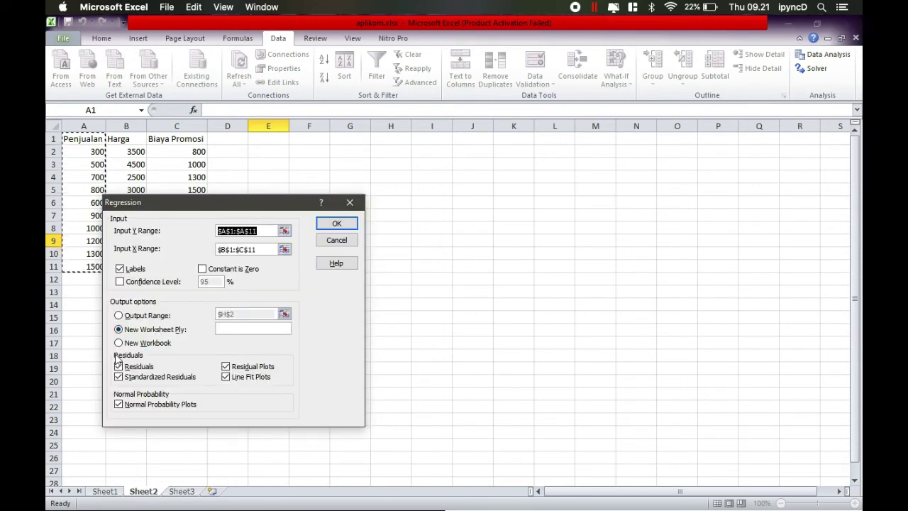
left_click(118, 364)
left_click(334, 224)
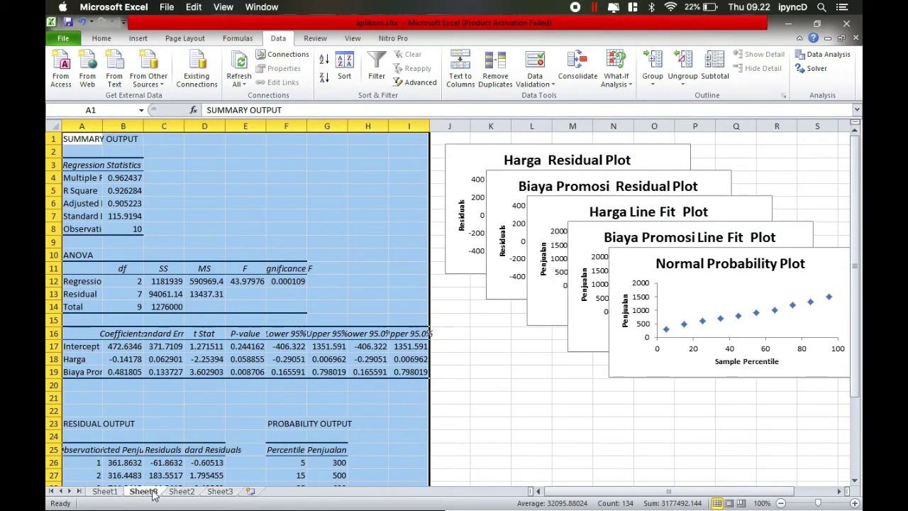
Step: Autofit columns A, B and F of the regression output sheet and select the Significance F value in the ANOVA table
double_click(103, 125)
double_click(182, 125)
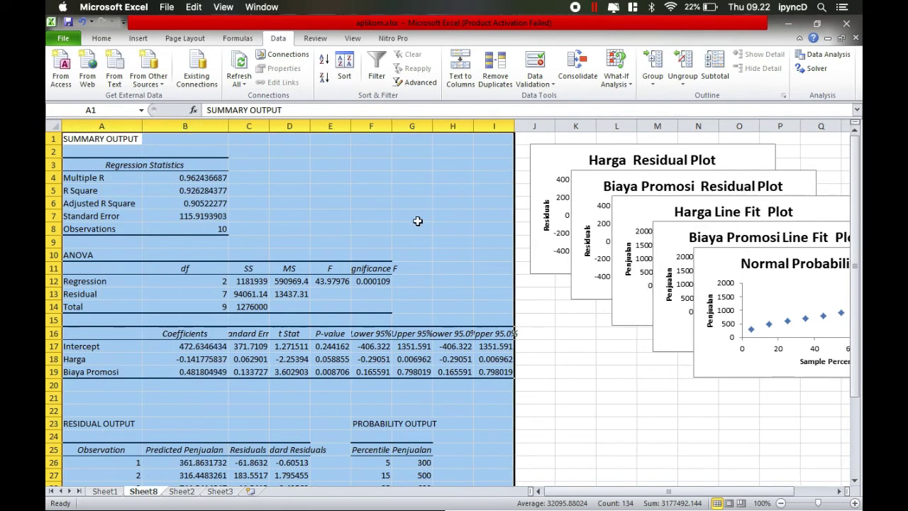
scroll(418, 222, "down", 6)
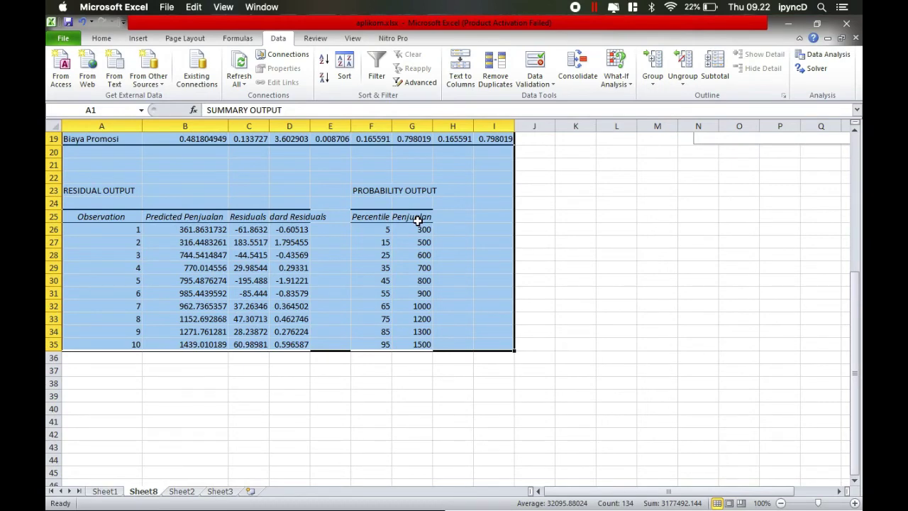
scroll(418, 221, "up", 6)
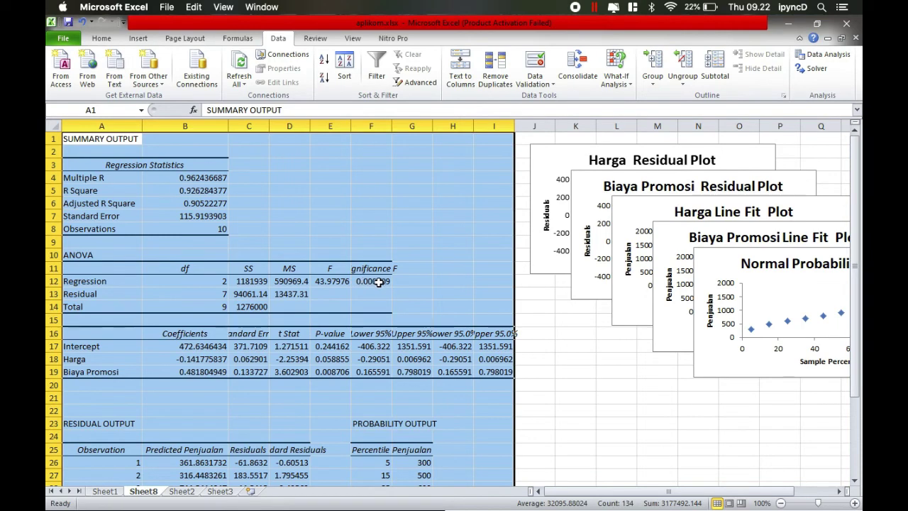
double_click(391, 122)
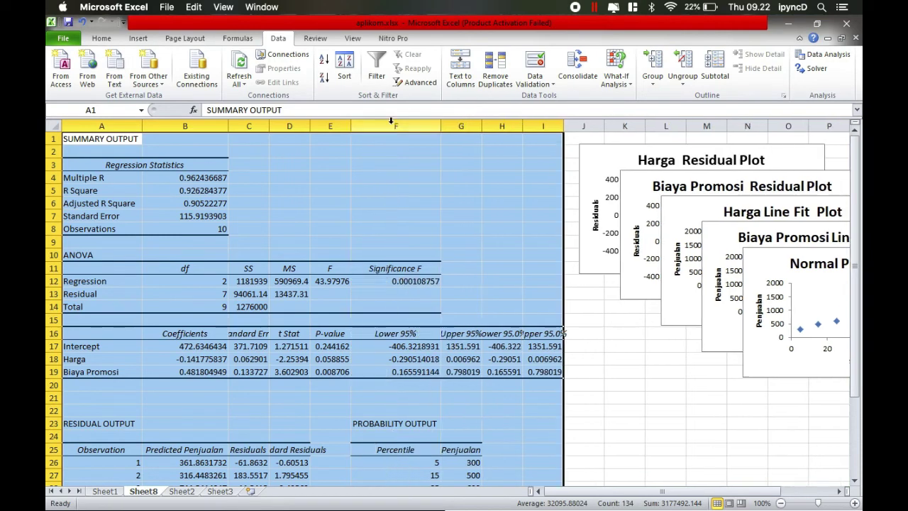
left_click(391, 280)
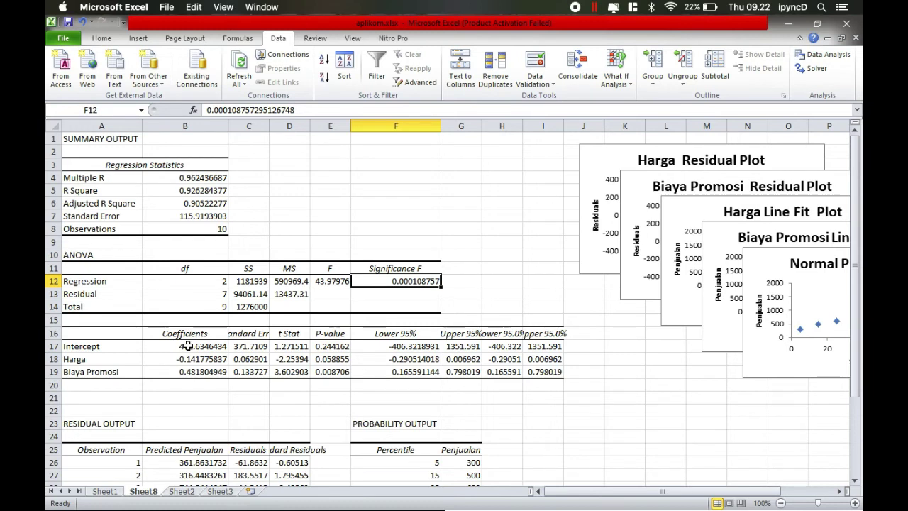
Step: Enter the equation "Penjualan = 472,63 -0,142 Harga + 0,48 Biaya Promosi" in cell K24 and compare it with the source data on Sheet2
left_click(631, 434)
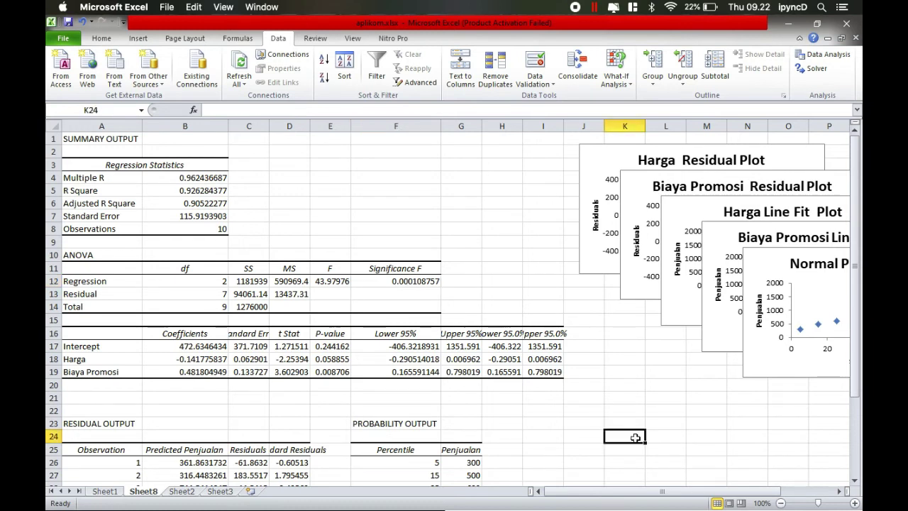
type("Penjualan =")
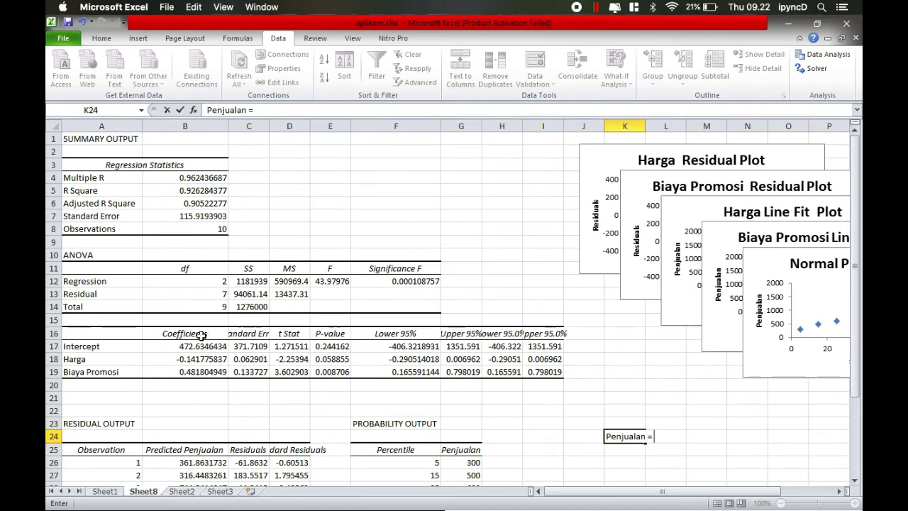
type("472")
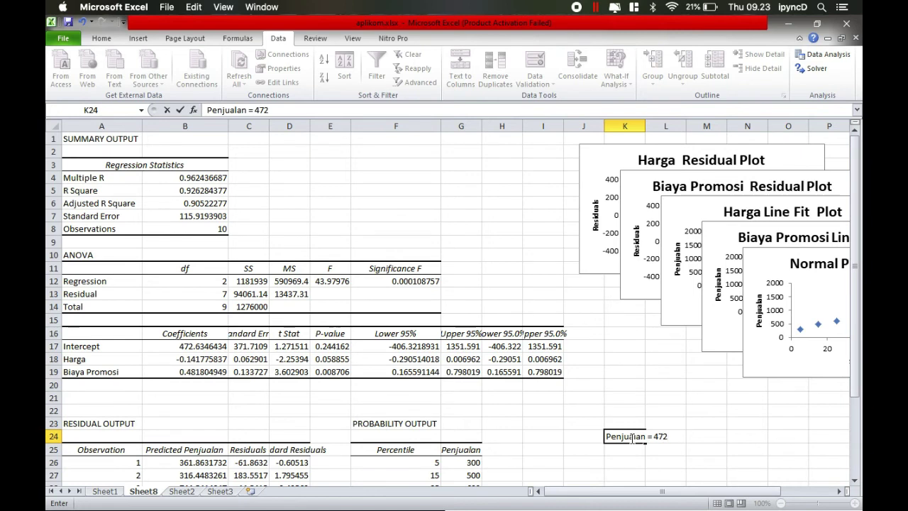
type(",63 -01")
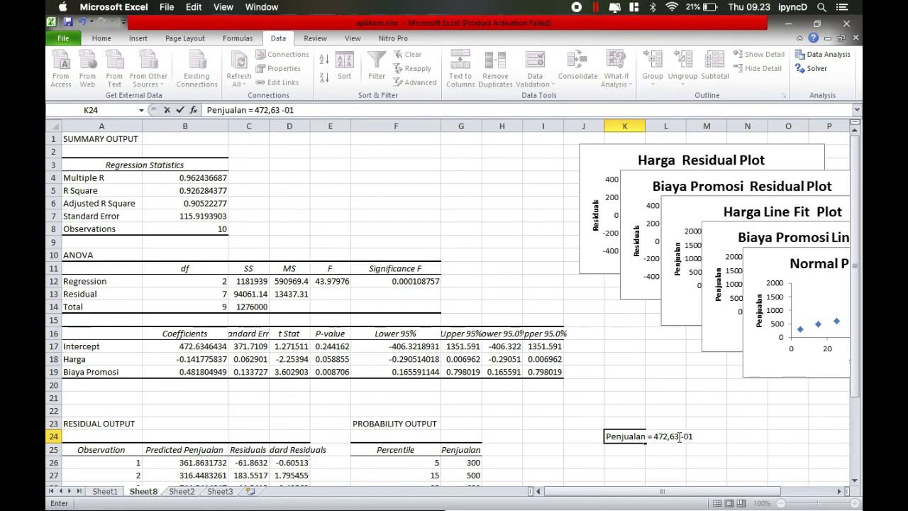
key("BackSpace")
type(",142")
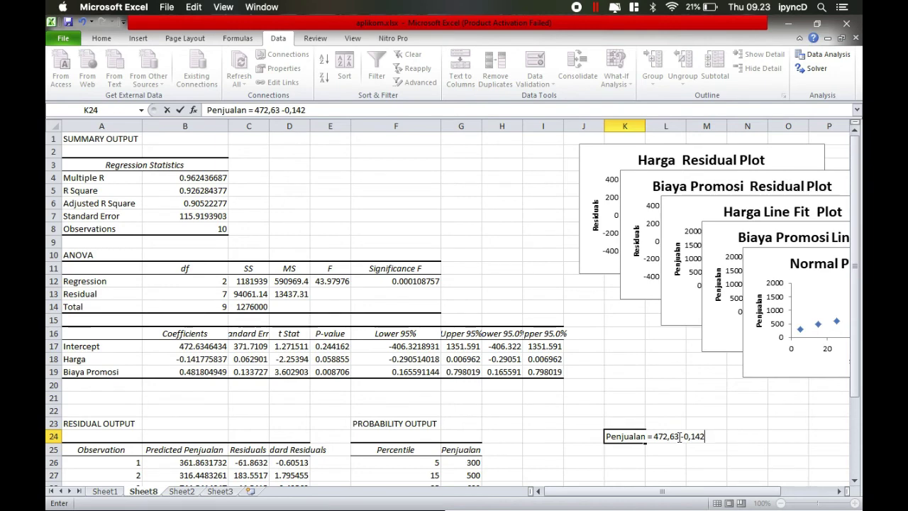
type(" Harga + ")
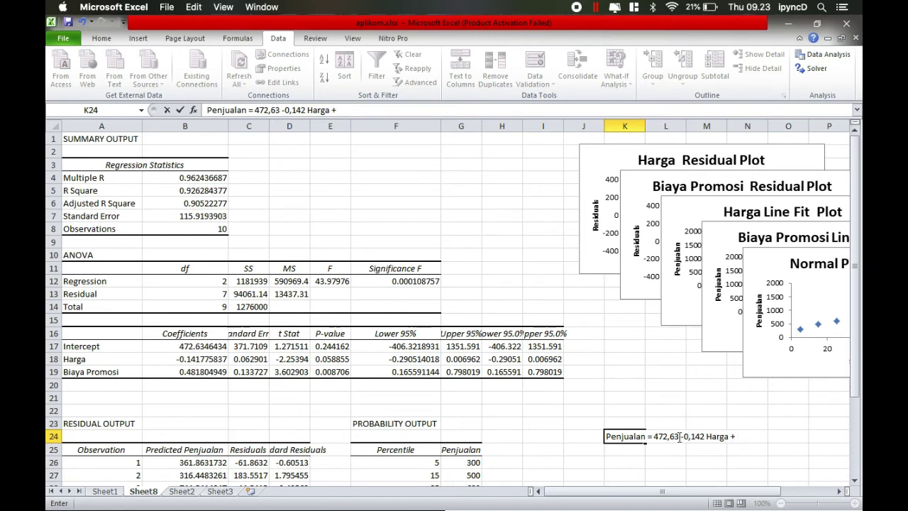
type("0,48 Biaya")
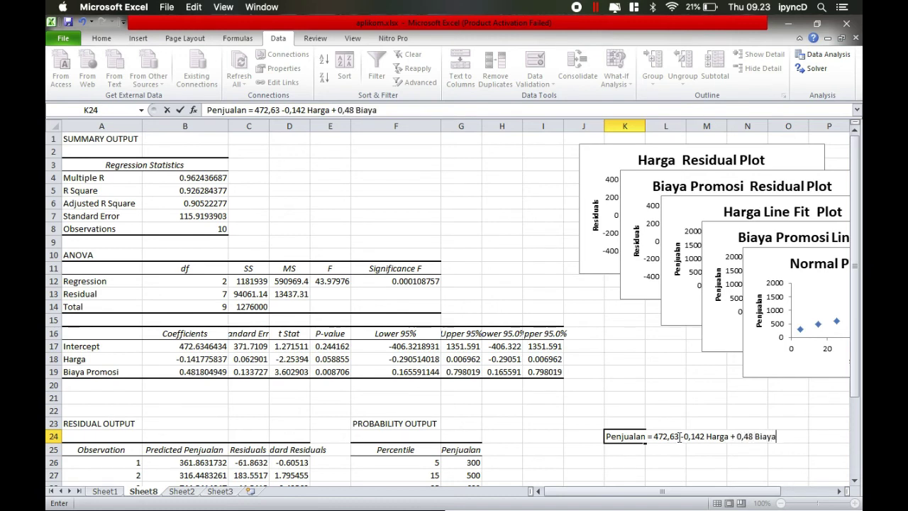
type(" Promosi")
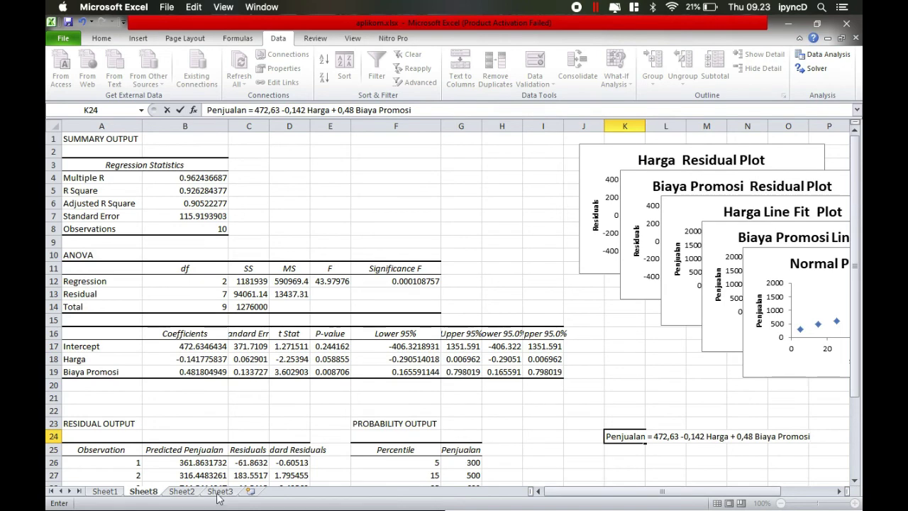
left_click(182, 491)
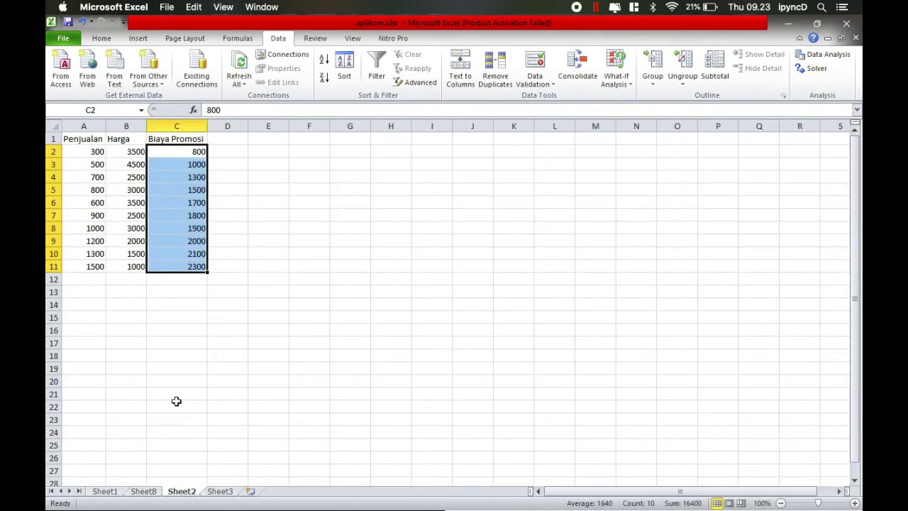
left_click(144, 492)
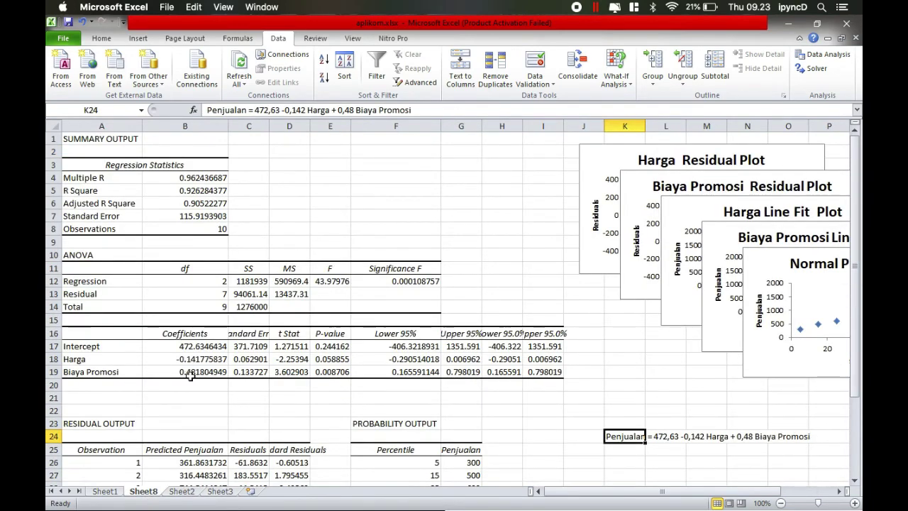
Step: Move the Normal Probability Plot chart off the chart stack to the empty cells starting around R20
key("Return")
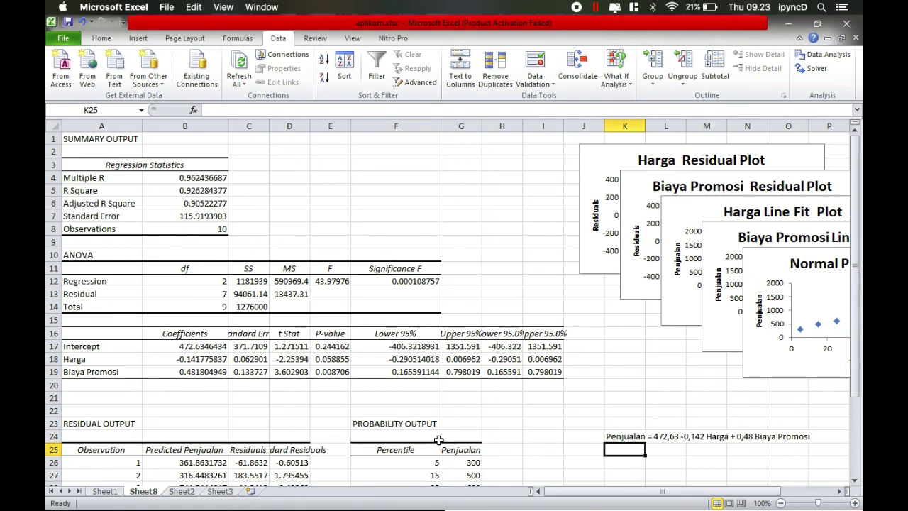
scroll(613, 310, "right", 8)
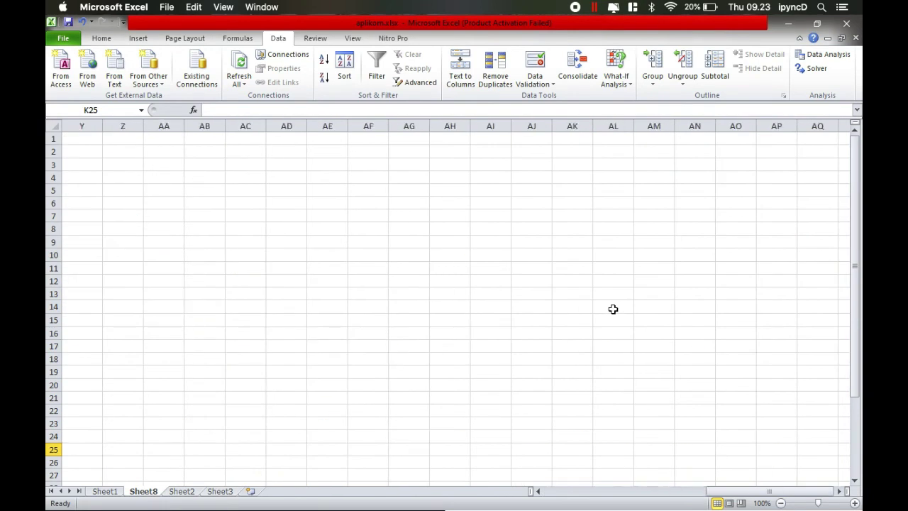
scroll(613, 309, "left", 6)
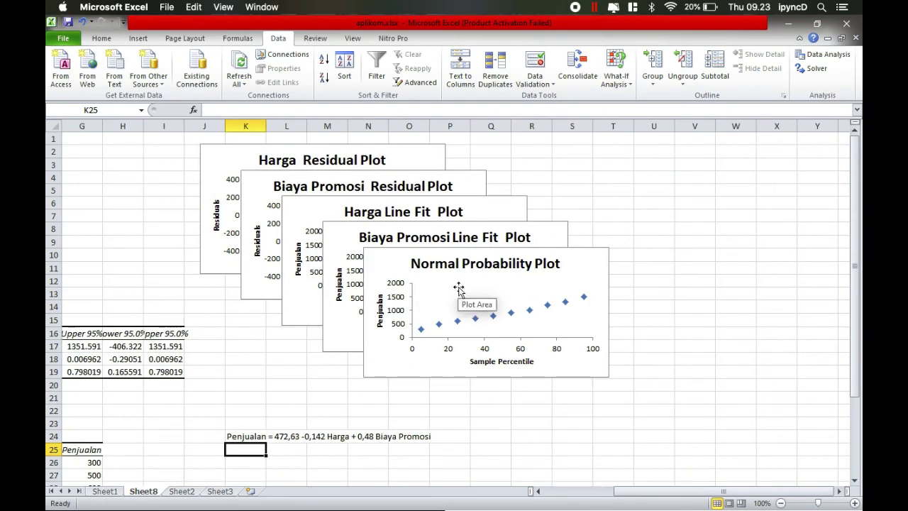
left_click_drag(459, 289, 607, 287)
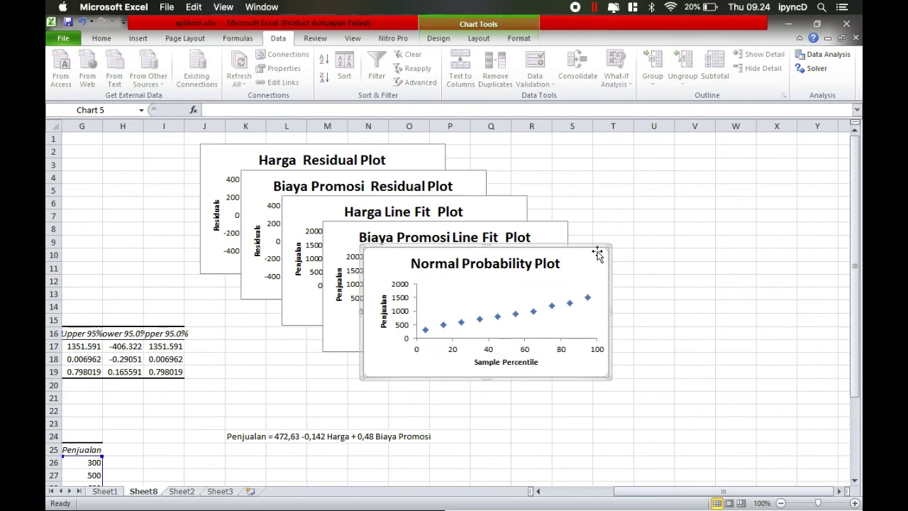
left_click_drag(600, 251, 854, 347)
left_click_drag(591, 251, 757, 392)
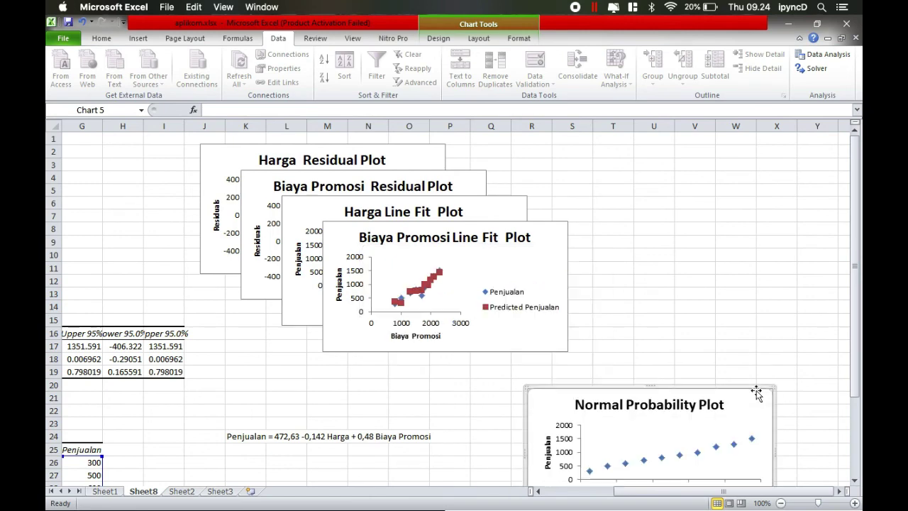
Step: Move the Biaya Promosi Line Fit Plot to the empty area around S2:X12 and the Harga Line Fit Plot below the Biaya Promosi Residual Plot
left_click_drag(544, 229, 782, 169)
left_click_drag(510, 219, 503, 320)
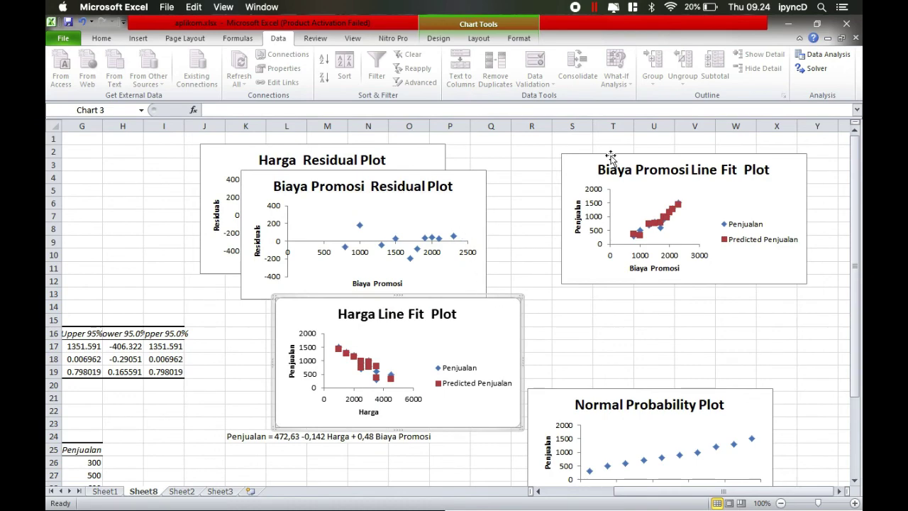
left_click(610, 403)
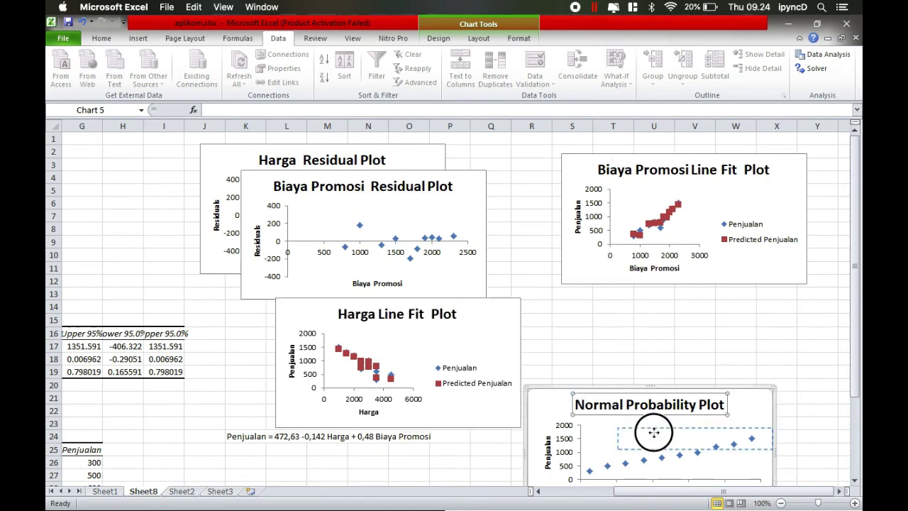
Step: Autofit column C of the regression output so the SS and Standard Error values show in full
scroll(418, 355, "left", 3)
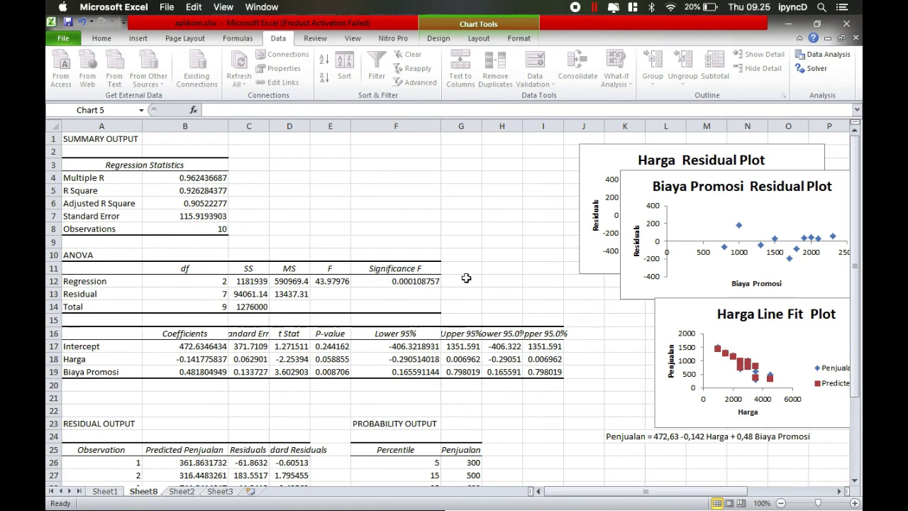
double_click(269, 126)
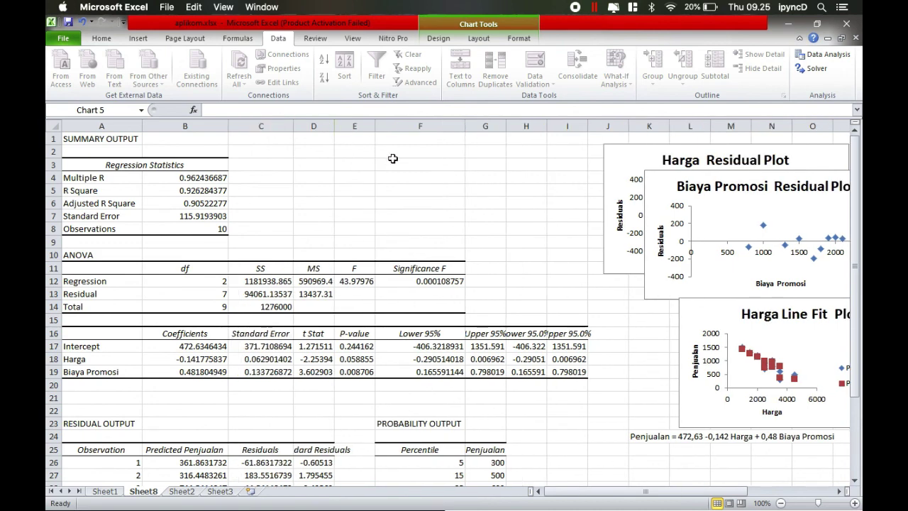